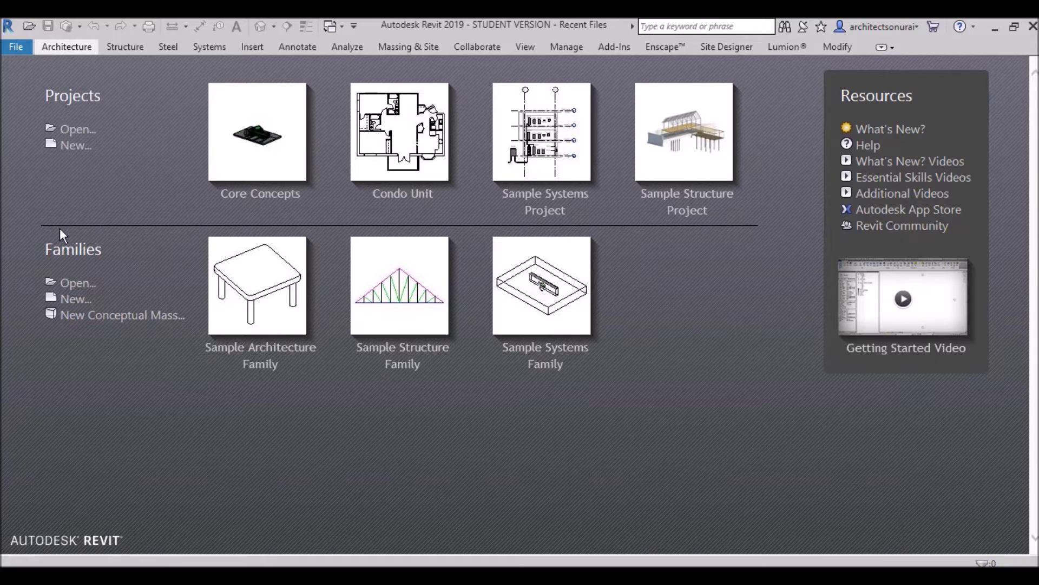
Check the project template list in Revit's New Project dialog, then close it without creating anything.
left_click(76, 145)
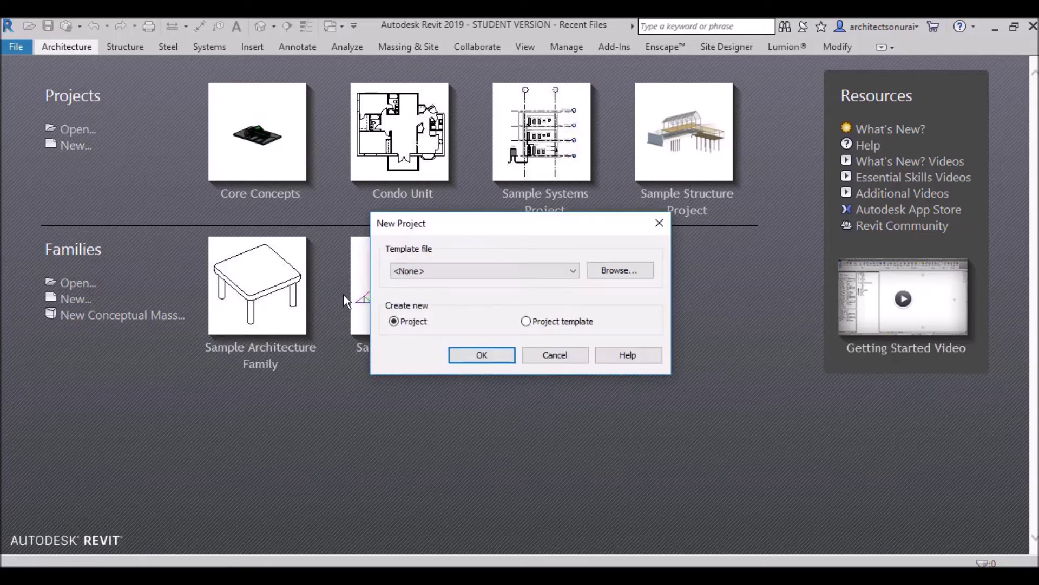
left_click(470, 274)
left_click(469, 273)
left_click(659, 222)
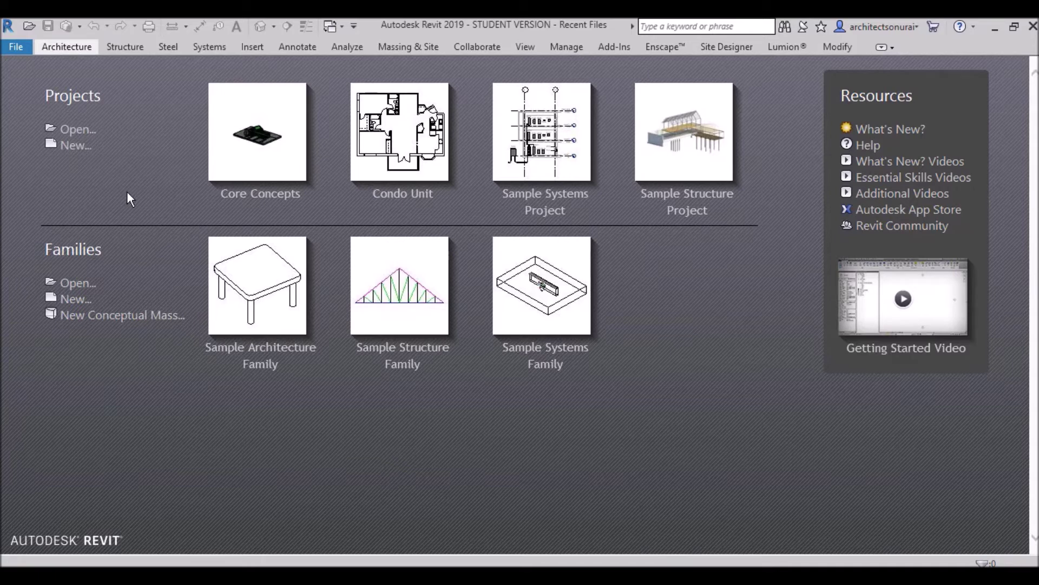
In a new Chrome tab, Google 'revit 2019 templates download'.
left_click(316, 576)
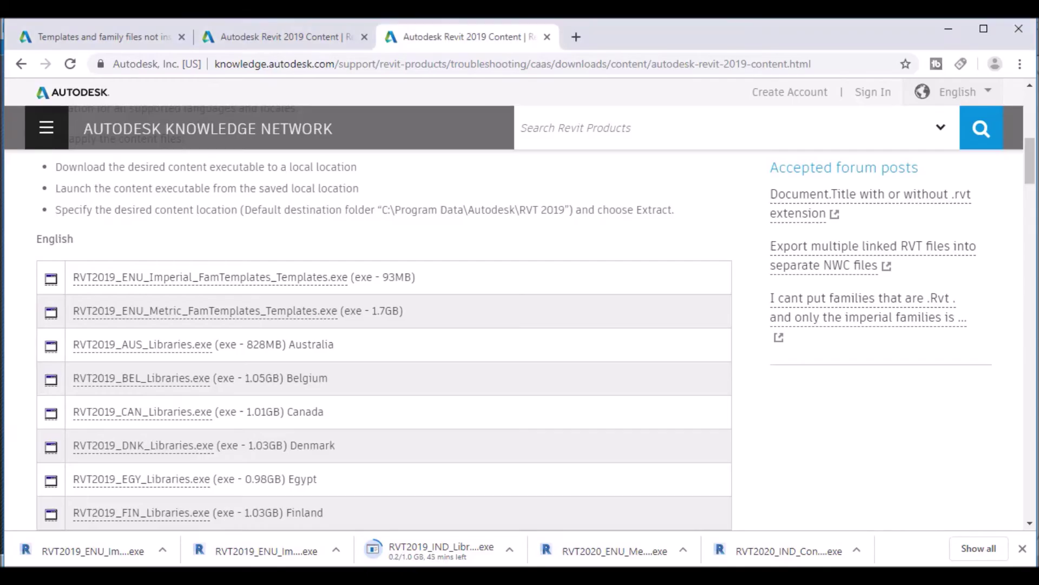
left_click(573, 37)
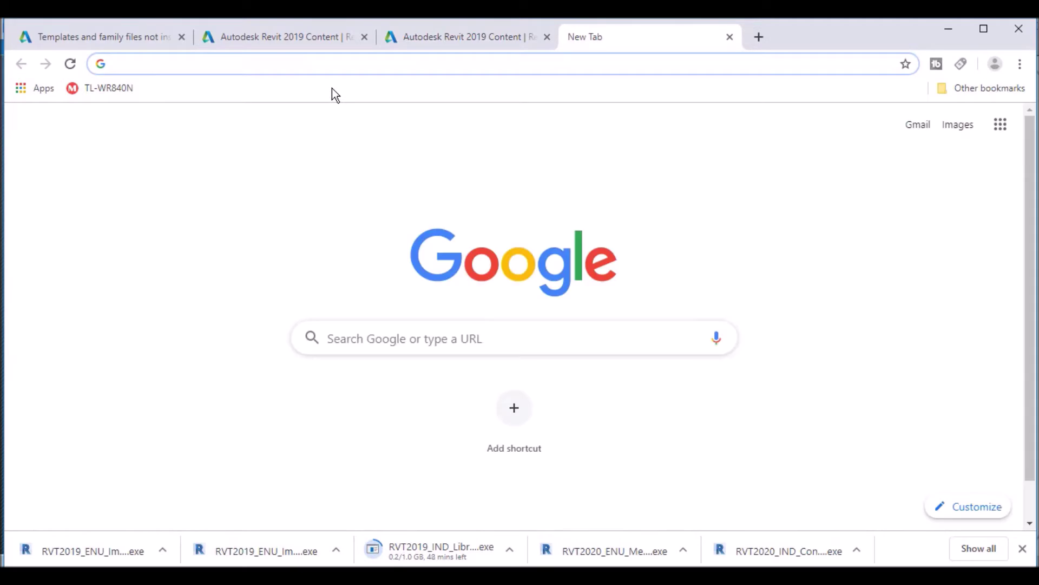
left_click(424, 342)
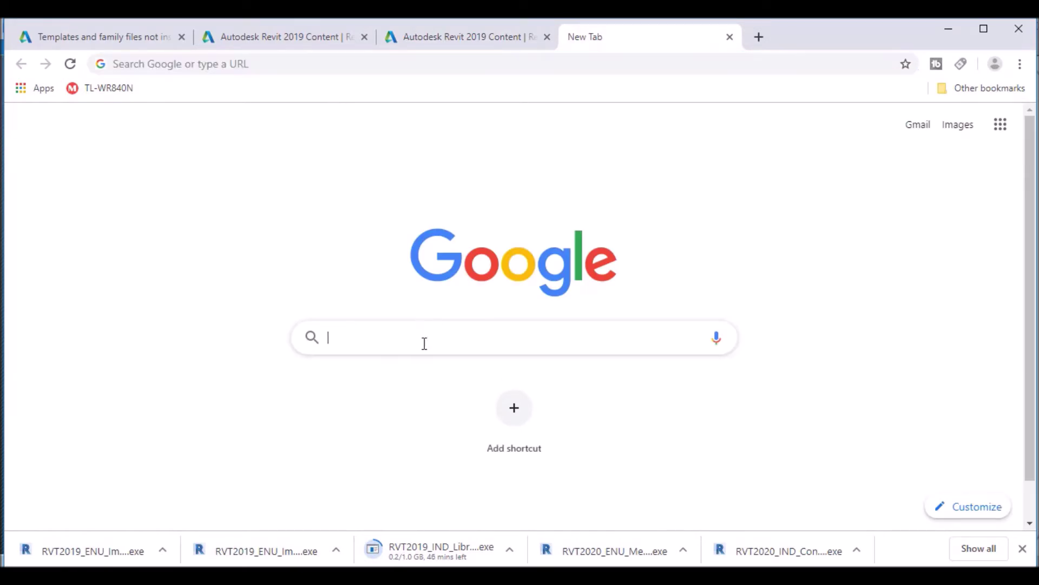
type("revit")
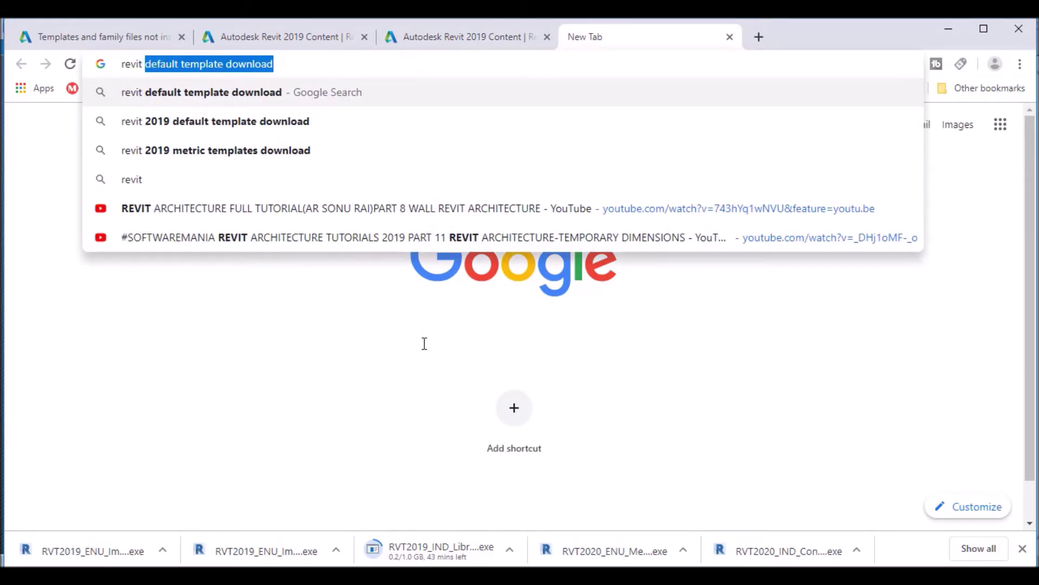
type(" 2019")
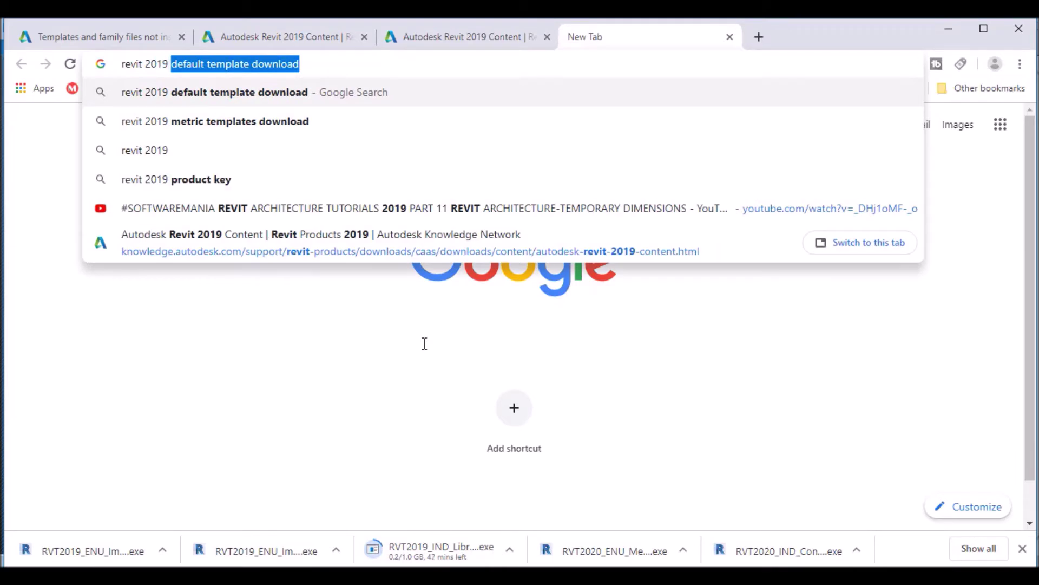
type(" template")
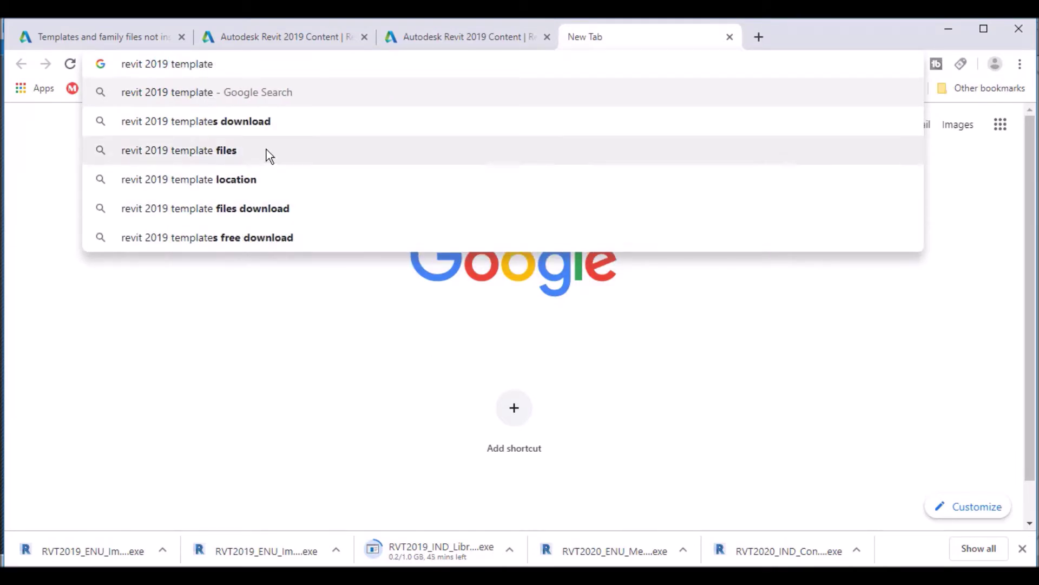
left_click(257, 130)
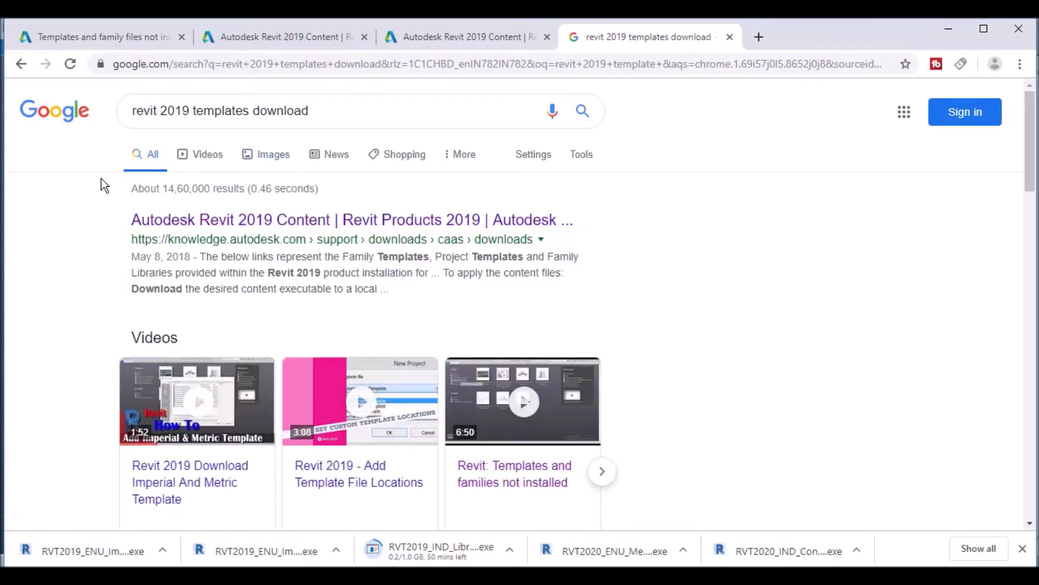
scroll(648, 285, "down", 1)
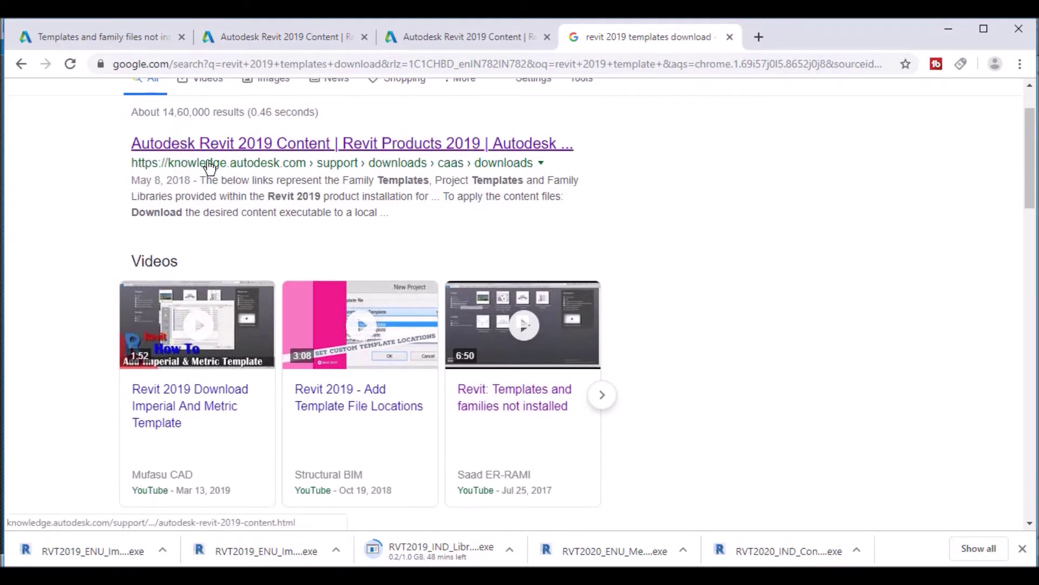
scroll(187, 163, "up", 1)
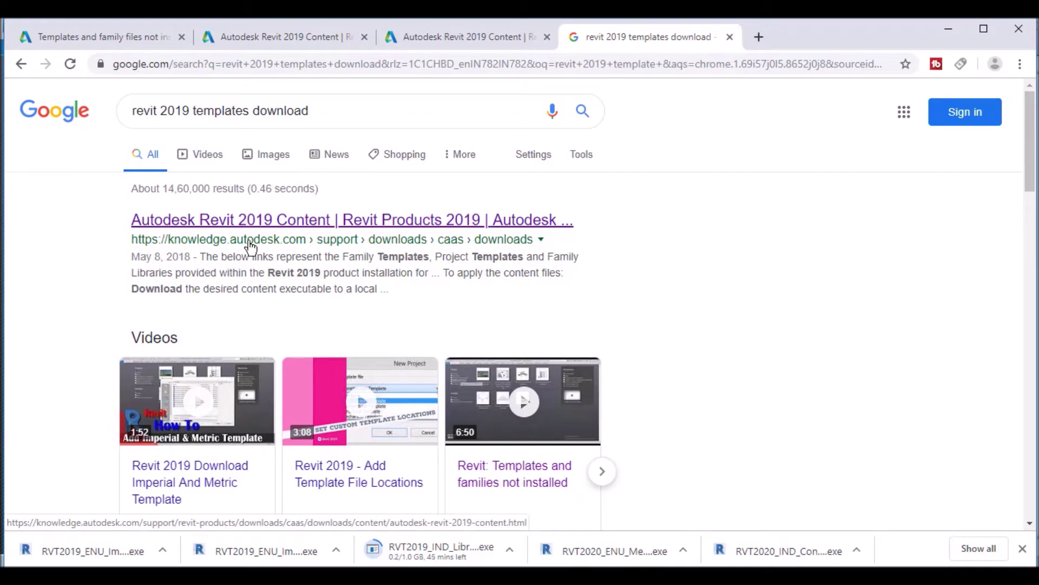
From the first Google result, download RVT2019_ENU_Imperial_FamTemplates_Templates.exe from the English list.
left_click(285, 228)
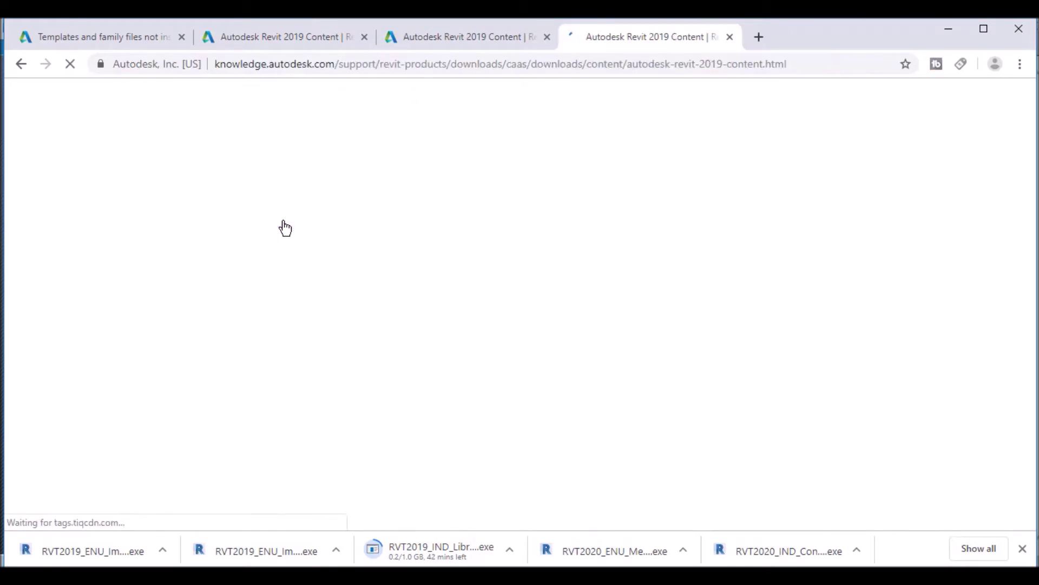
scroll(284, 225, "down", 3)
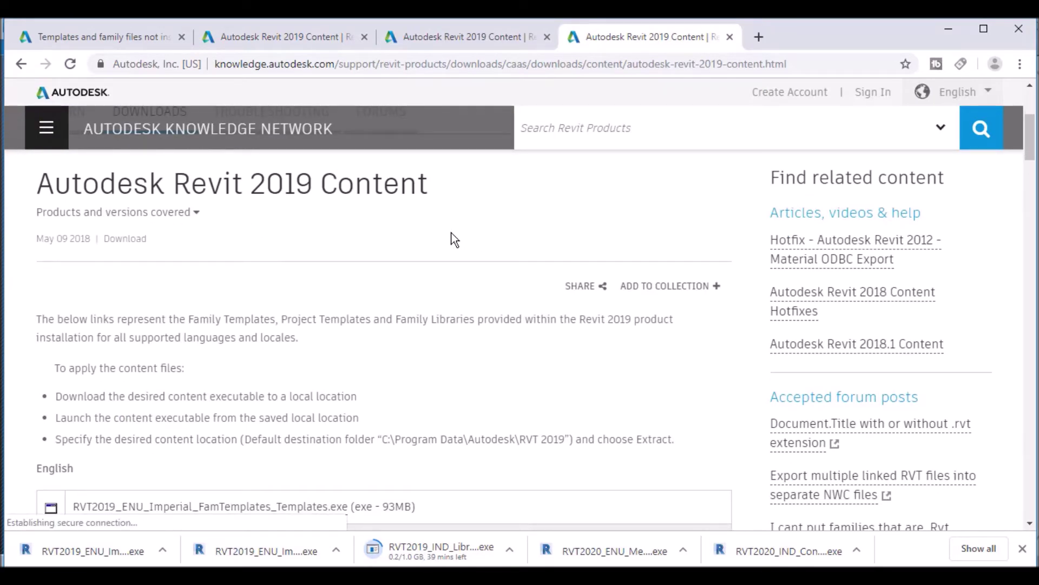
scroll(452, 236, "down", 4)
scroll(451, 236, "up", 3)
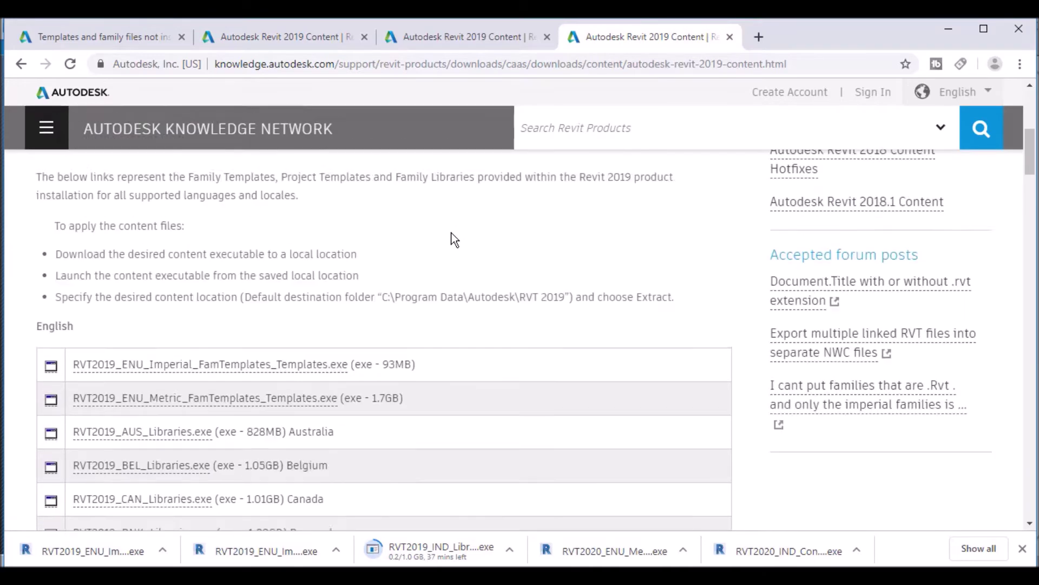
scroll(275, 359, "down", 1)
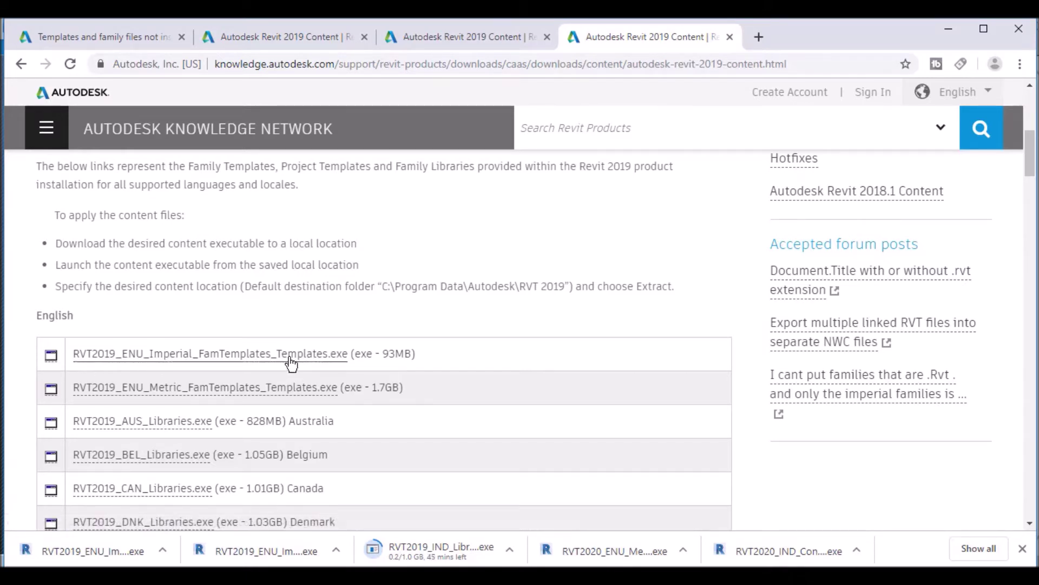
left_click(328, 357)
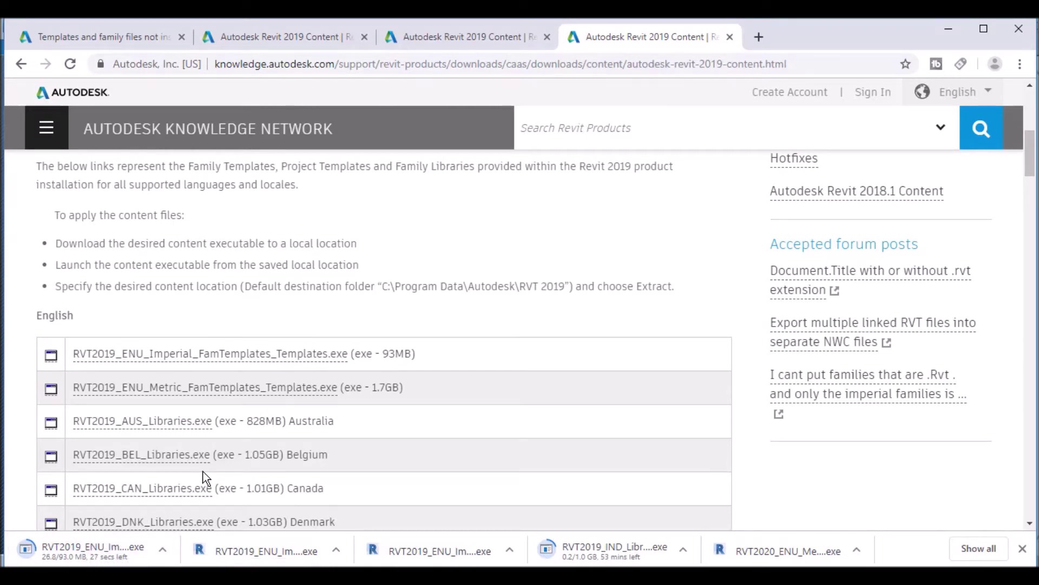
scroll(275, 401, "down", 3)
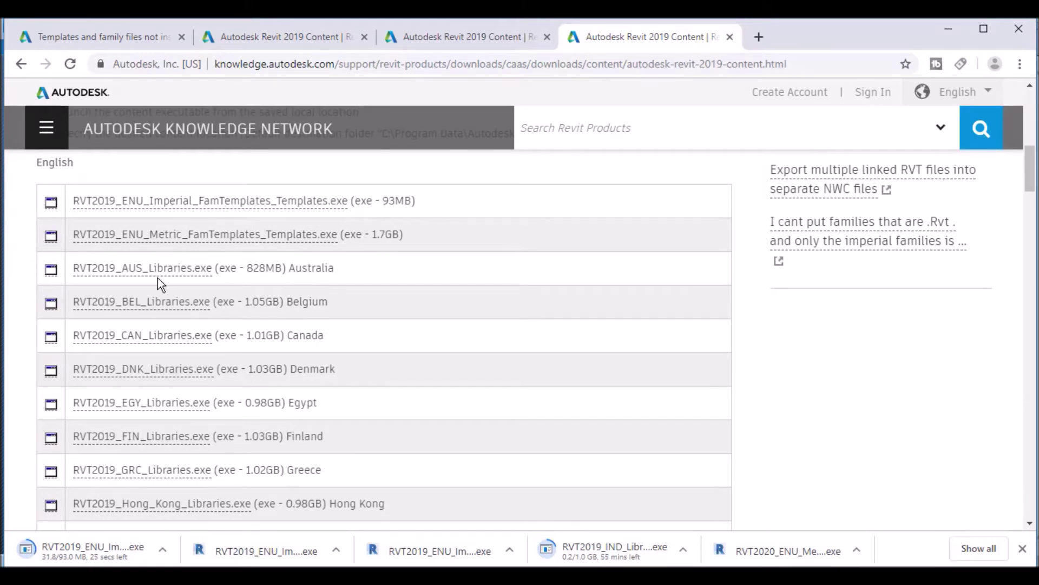
scroll(247, 283, "down", 2)
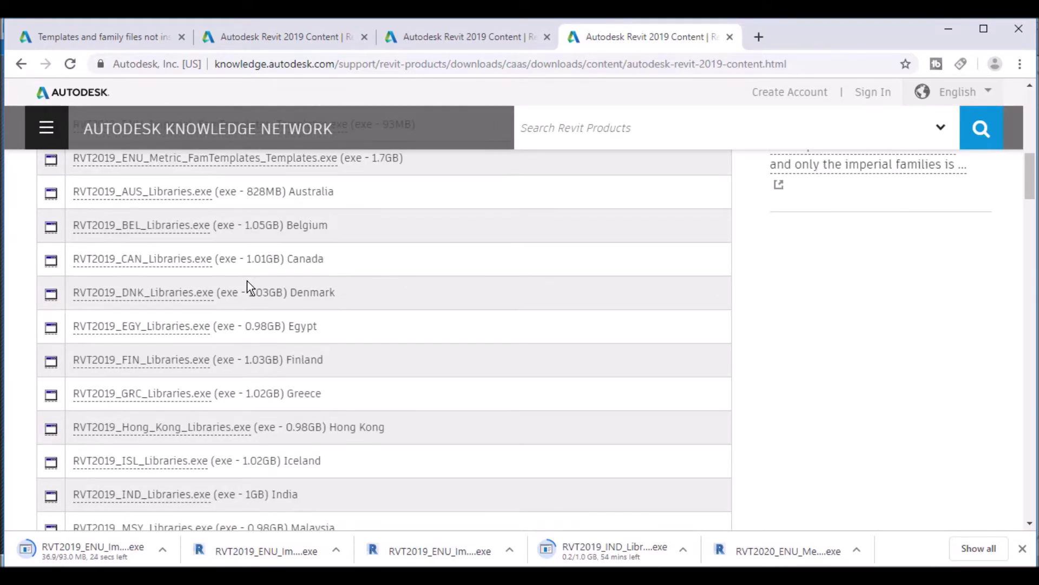
scroll(249, 283, "down", 1)
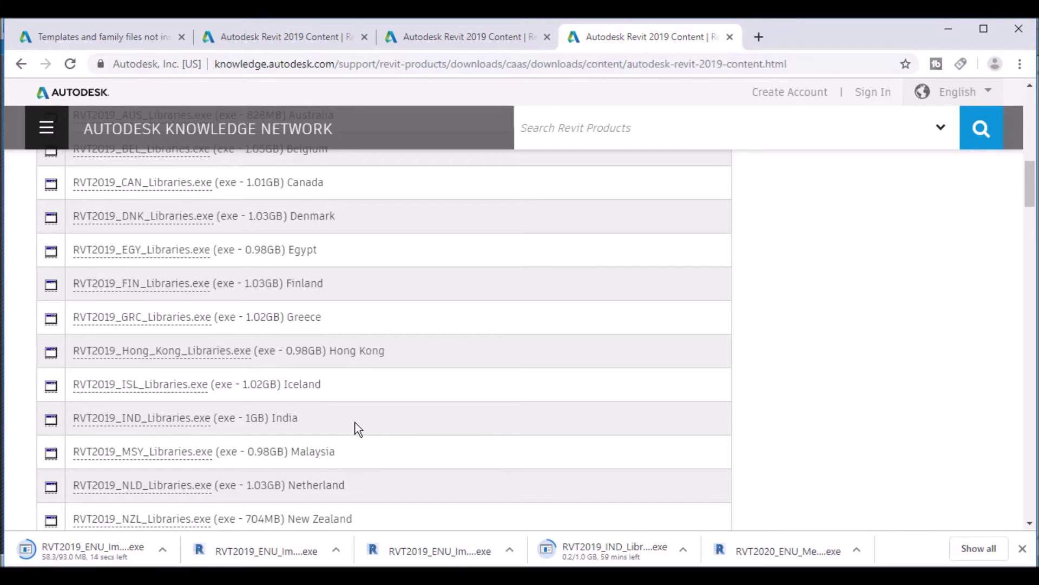
scroll(355, 423, "down", 1)
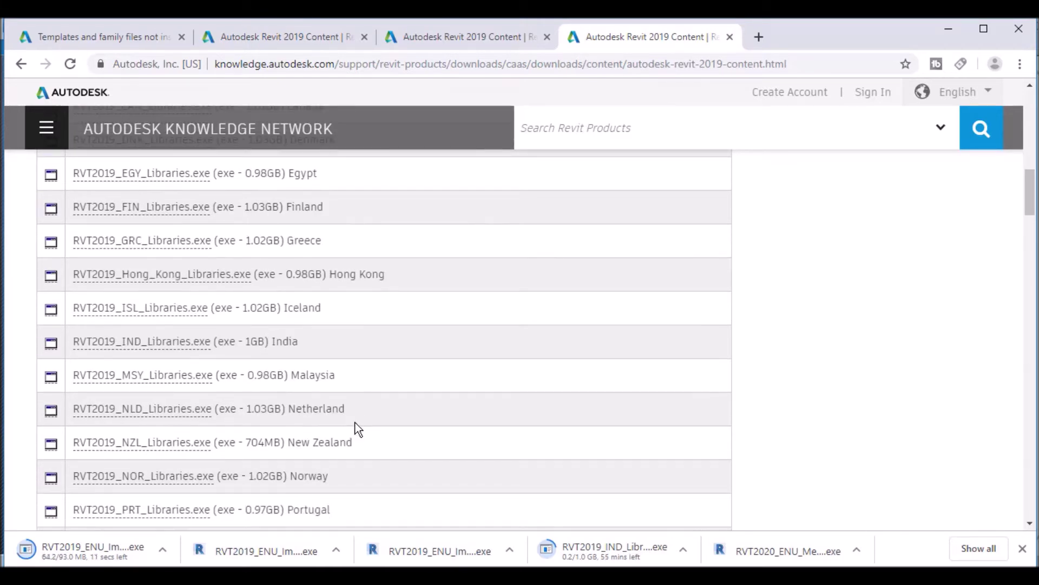
scroll(355, 423, "up", 1)
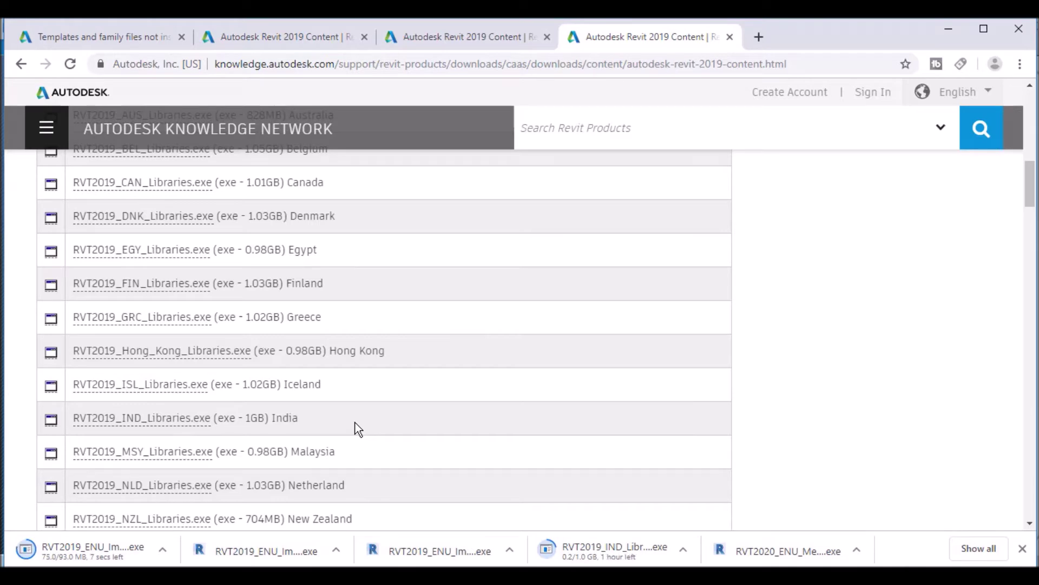
scroll(356, 423, "up", 2)
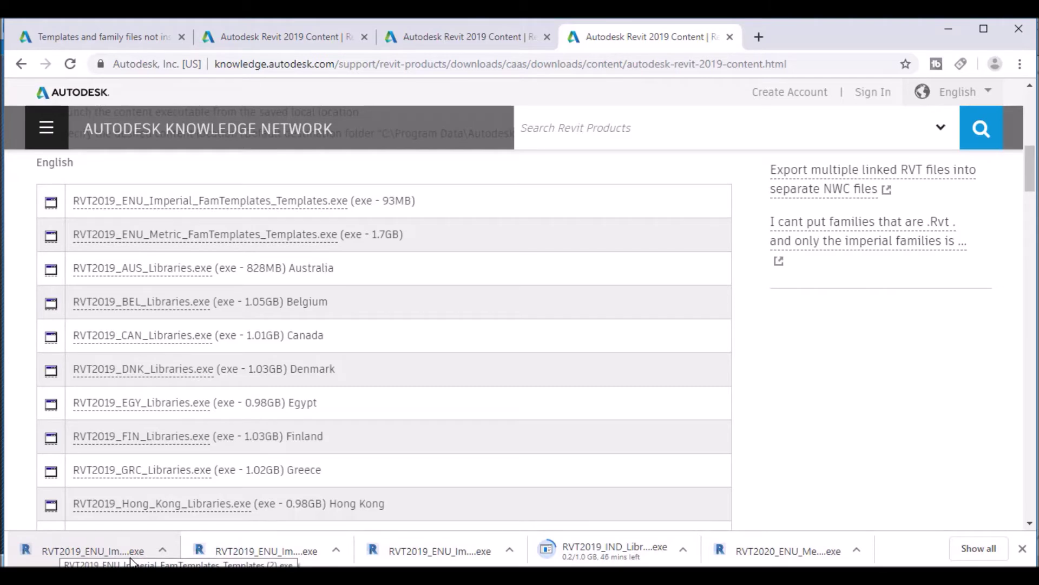
Copy the downloaded RVT2019 Imperial installer from its folder and go to Local Disk (C:).
left_click(161, 547)
left_click(190, 501)
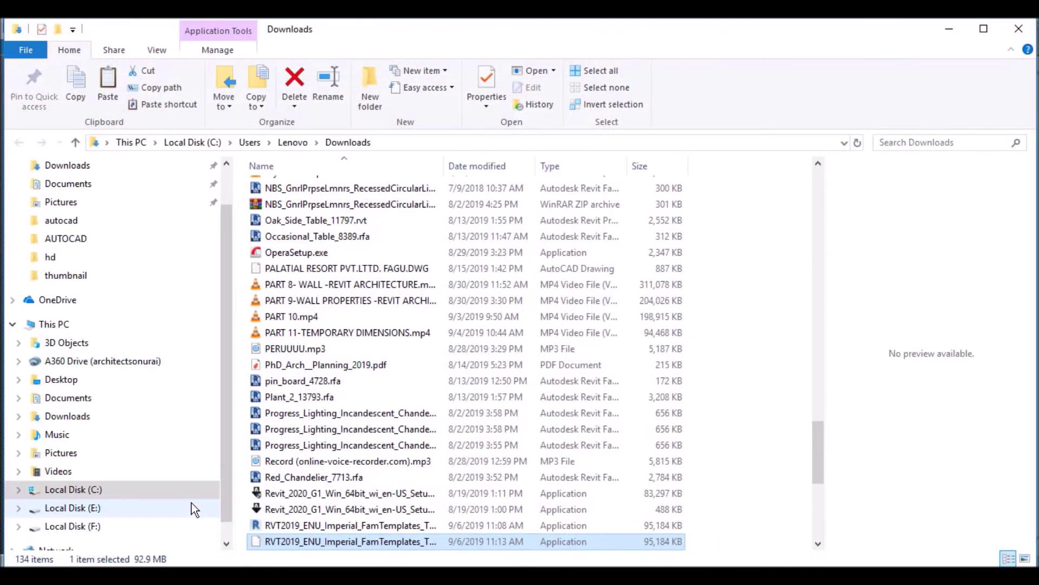
right_click(307, 541)
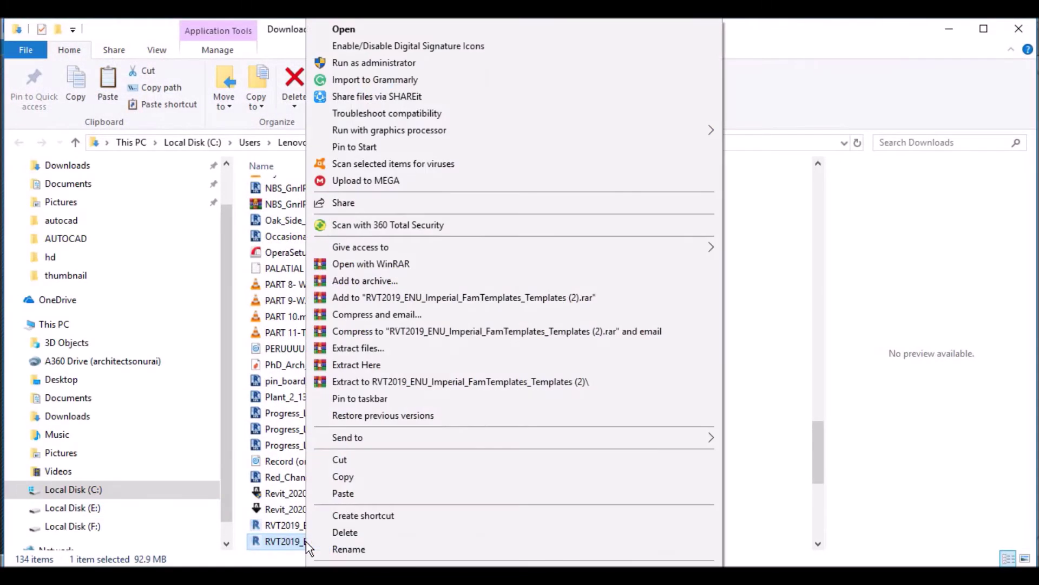
left_click(346, 476)
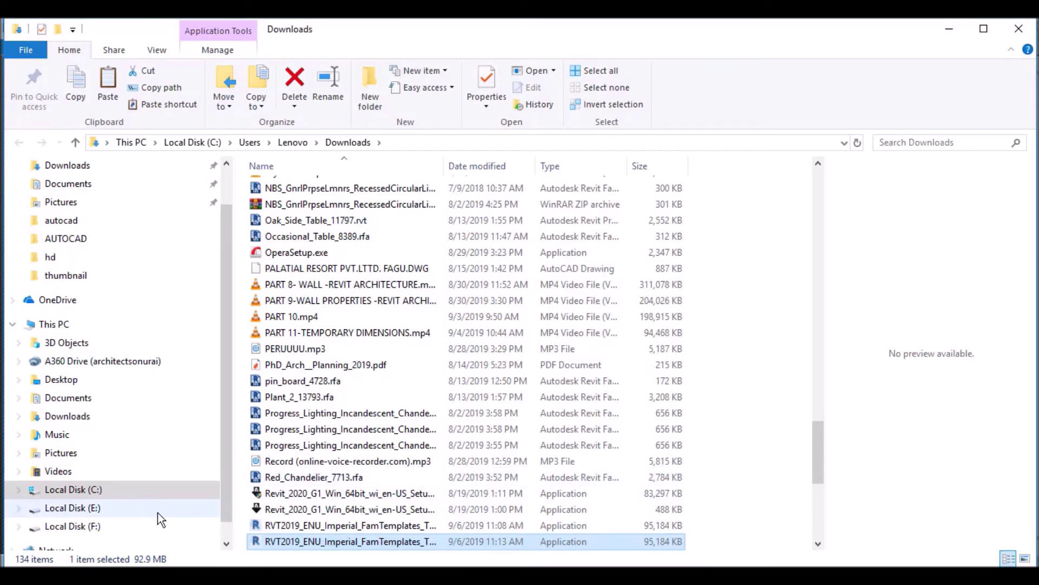
left_click(73, 489)
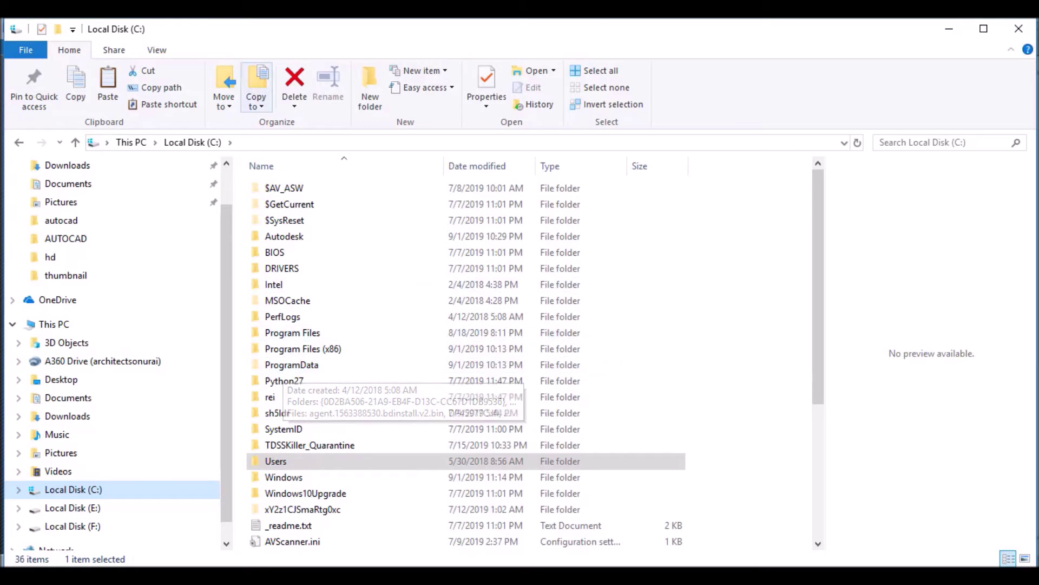
Enable 'Show hidden files, folders and drives' in Folder Options so ProgramData is visible.
left_click(154, 50)
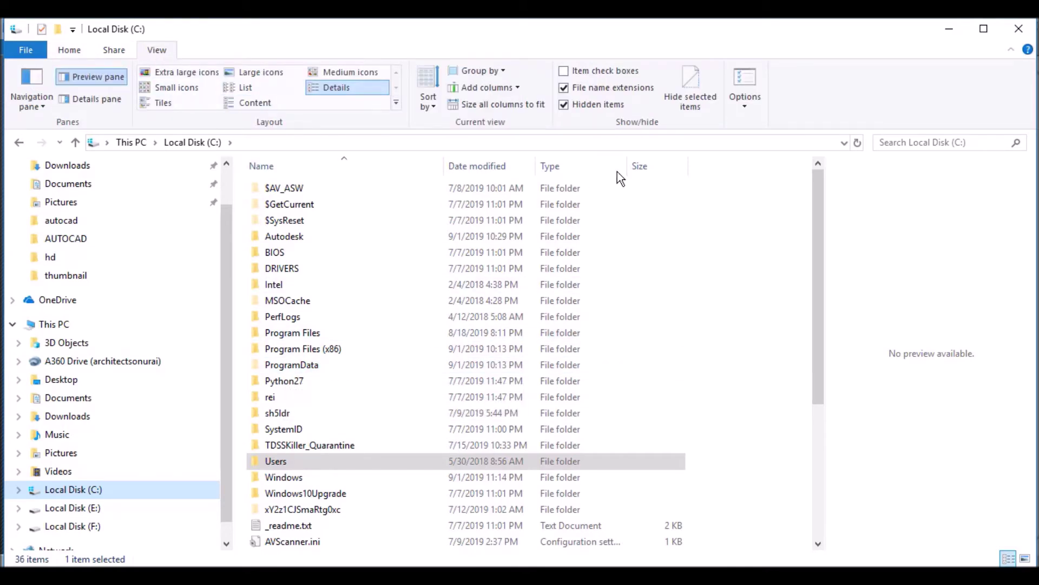
left_click(746, 106)
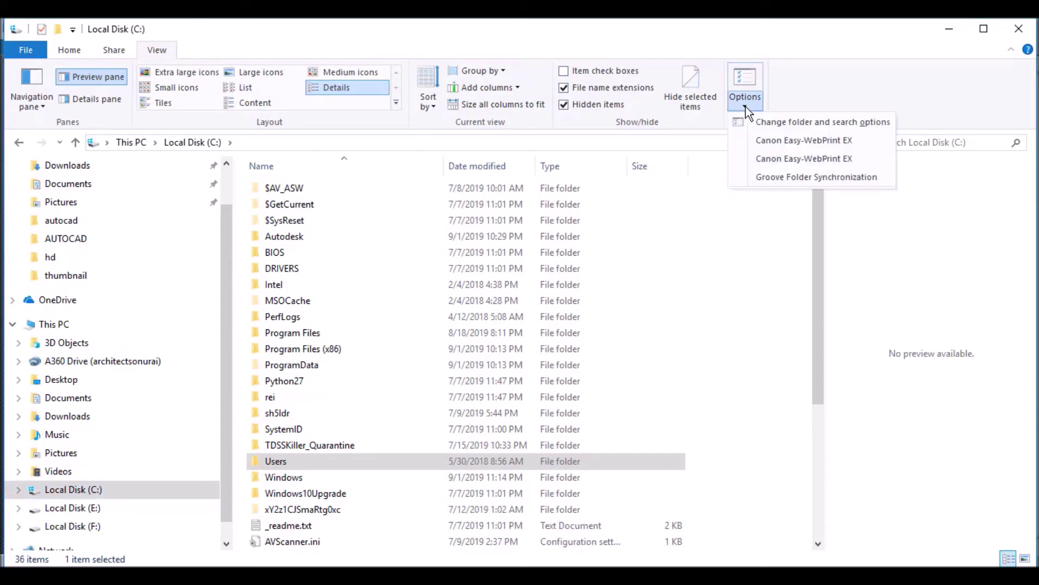
left_click(820, 125)
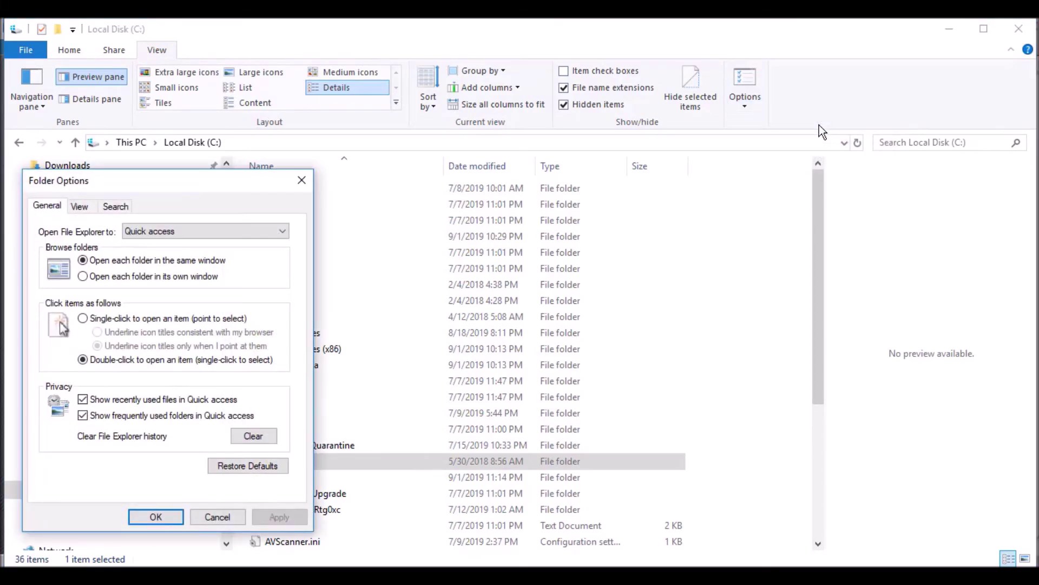
left_click(82, 208)
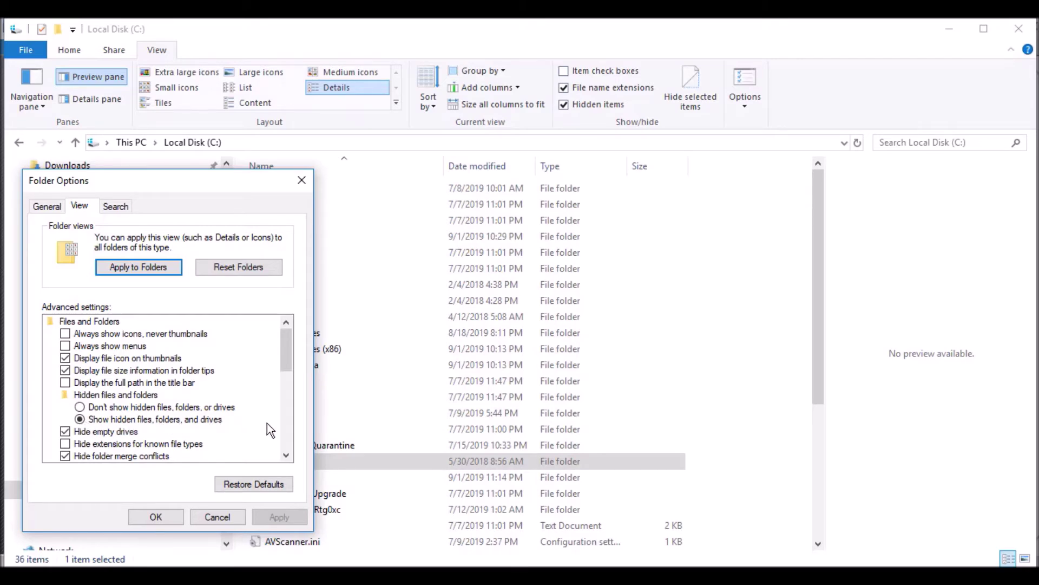
left_click(156, 516)
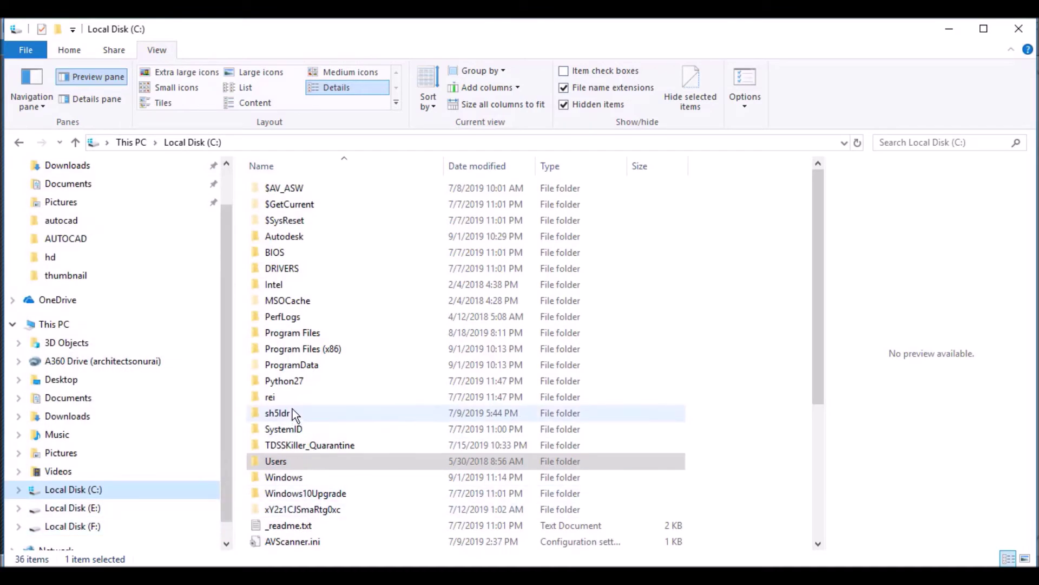
Navigate to C:\ProgramData\Autodesk\RVT 2019.
double_click(298, 366)
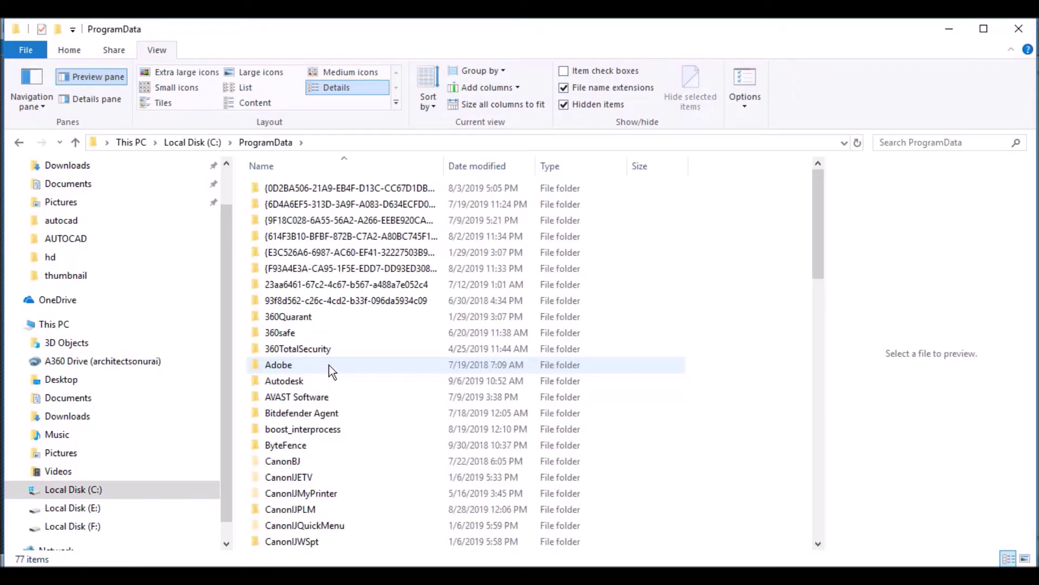
double_click(285, 381)
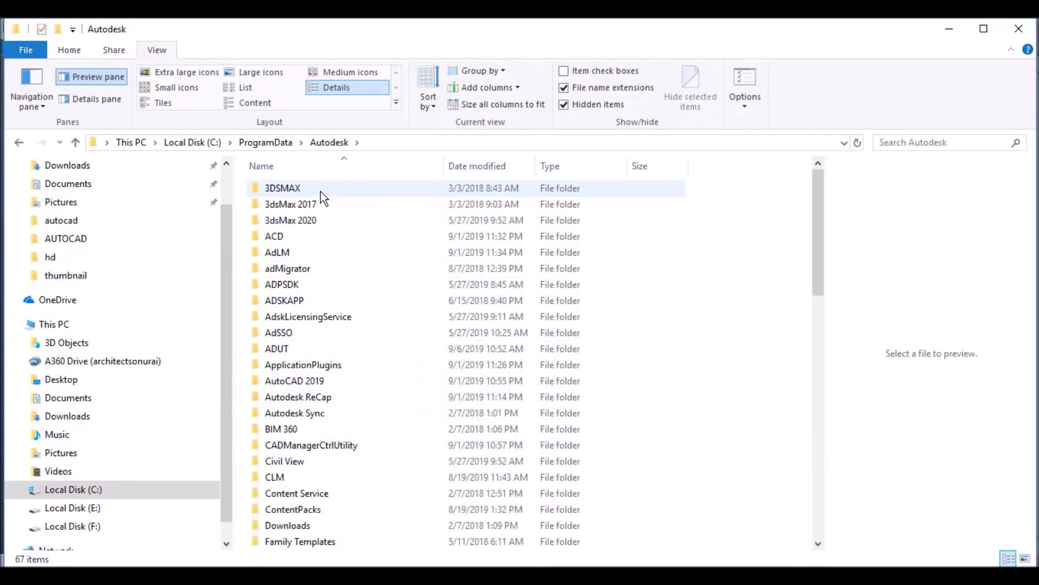
scroll(320, 366, "down", 1)
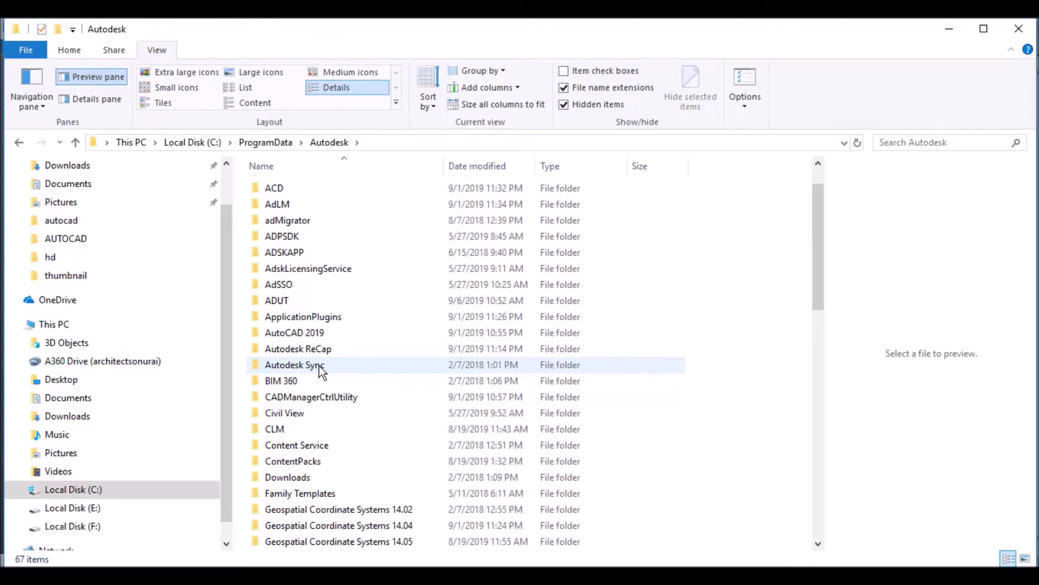
scroll(319, 366, "up", 1)
scroll(319, 366, "down", 4)
scroll(319, 365, "down", 2)
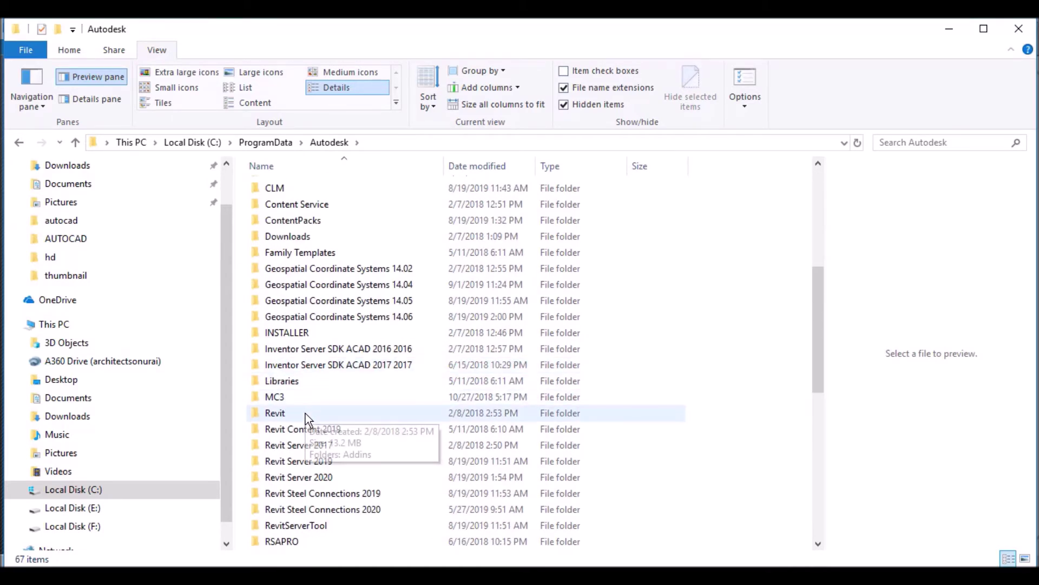
scroll(345, 436, "down", 2)
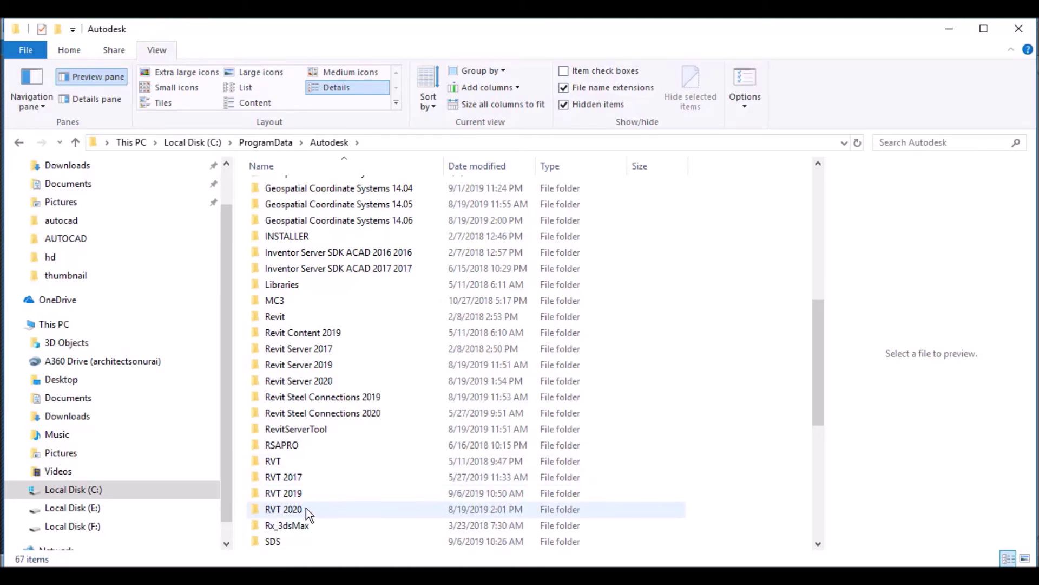
double_click(275, 494)
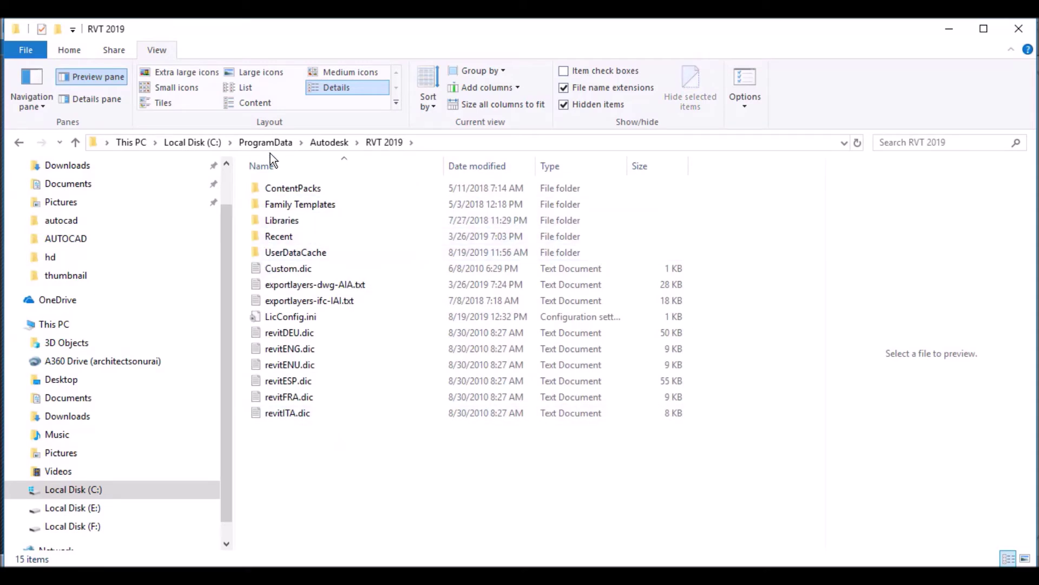
Paste the Imperial package into RVT 2019 and extract it there, choosing Rename All for conflicts.
right_click(288, 463)
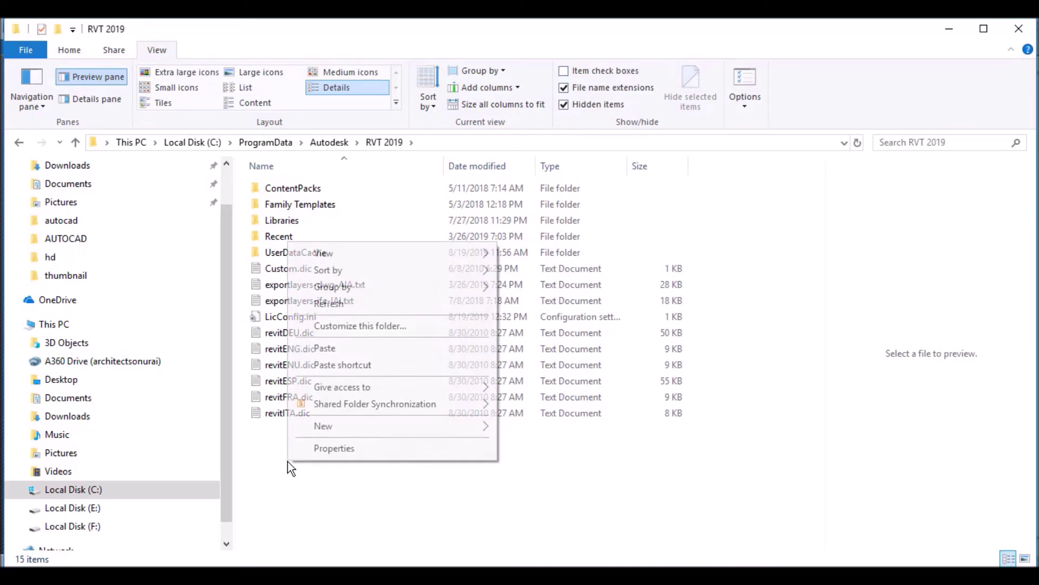
left_click(340, 348)
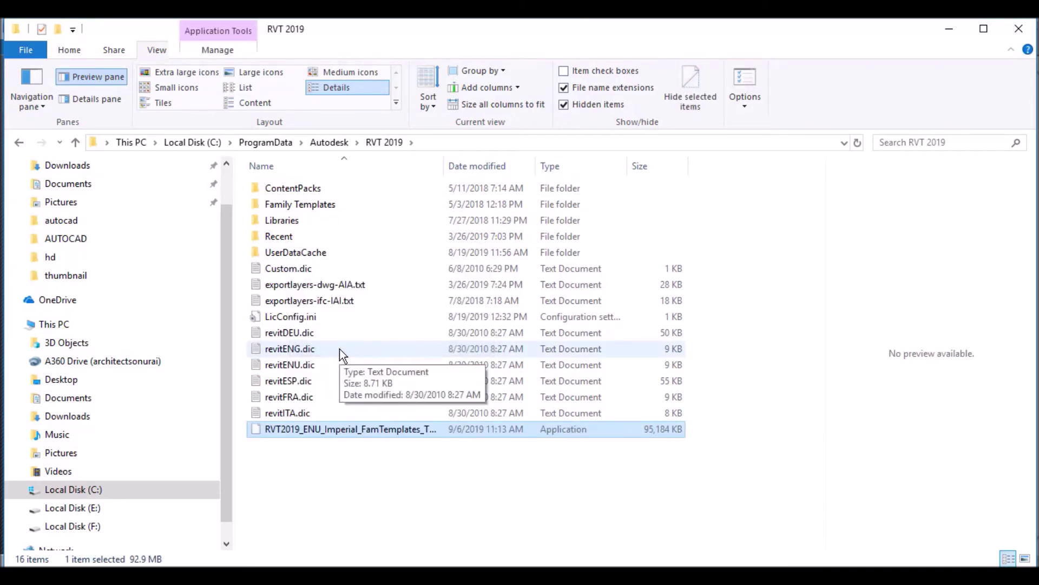
right_click(285, 430)
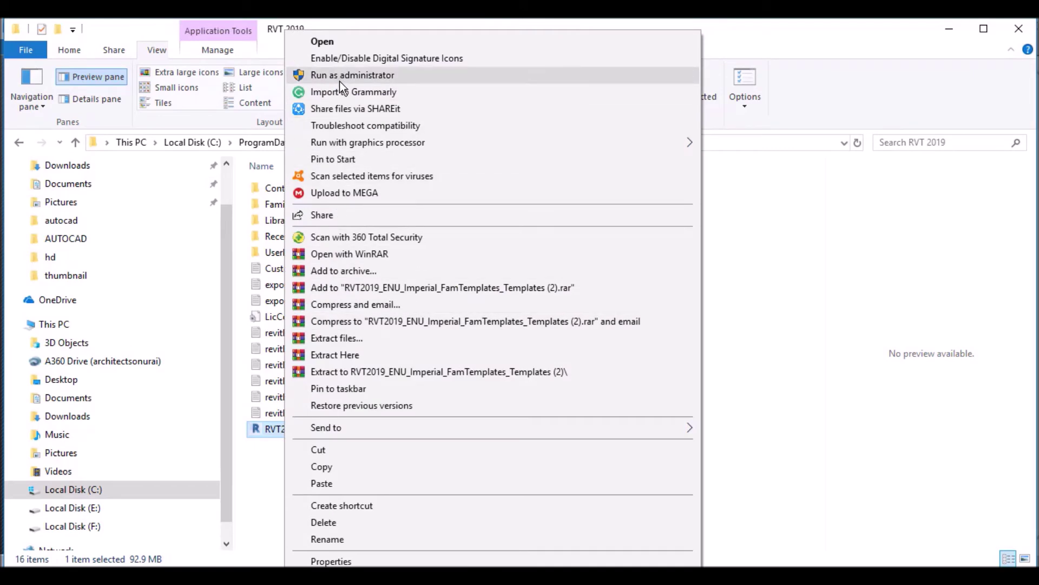
left_click(345, 354)
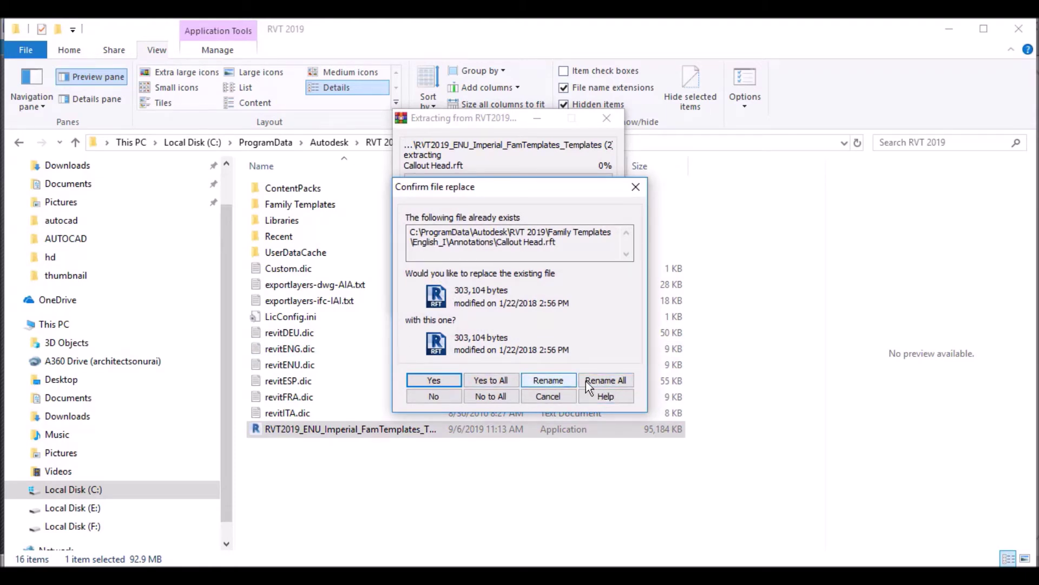
left_click(612, 384)
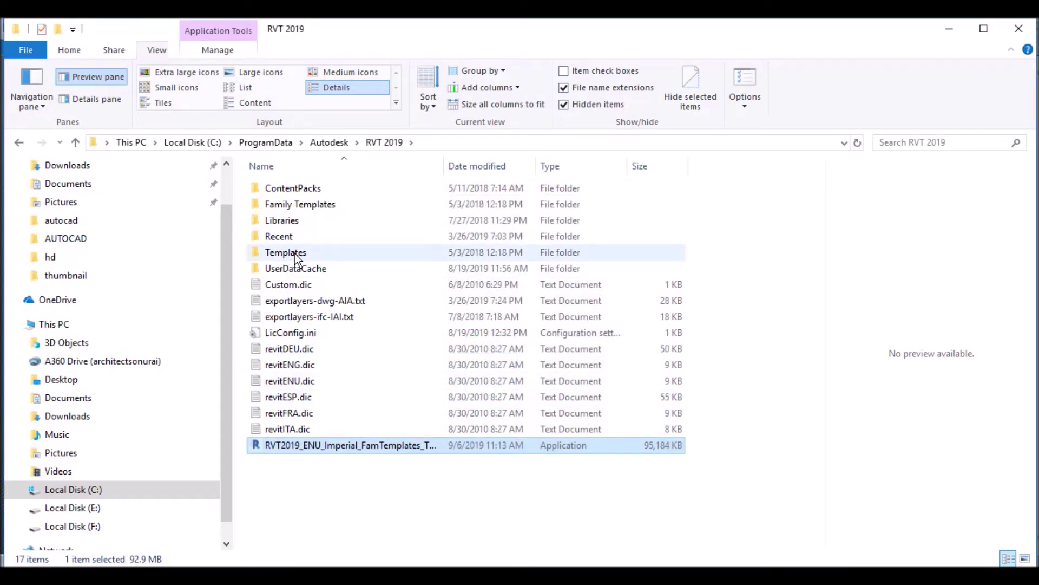
mouse_move(293, 256)
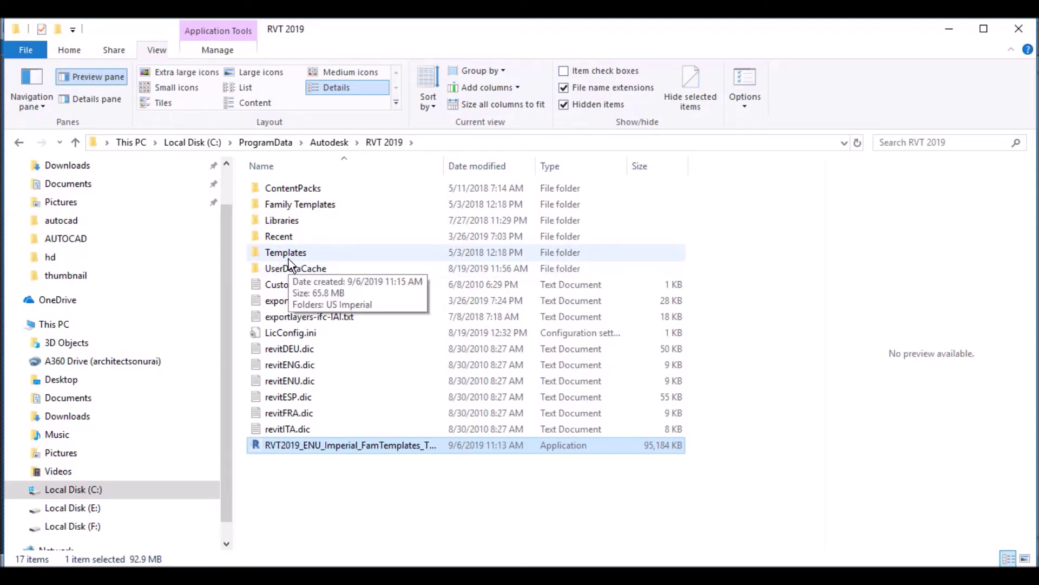
Return to Revit 2019 and open Options from the File menu.
mouse_move(391, 575)
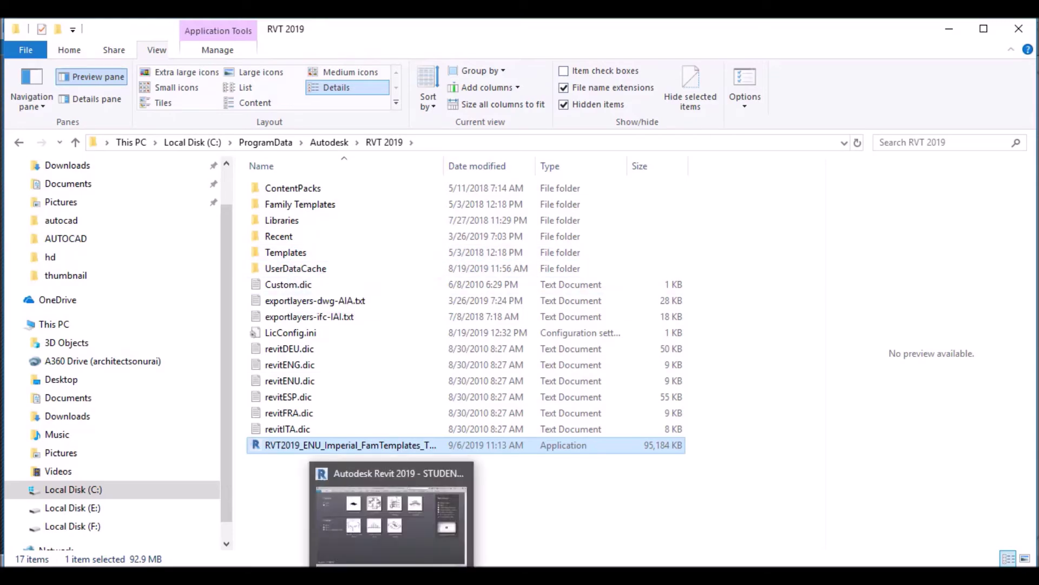
left_click(398, 529)
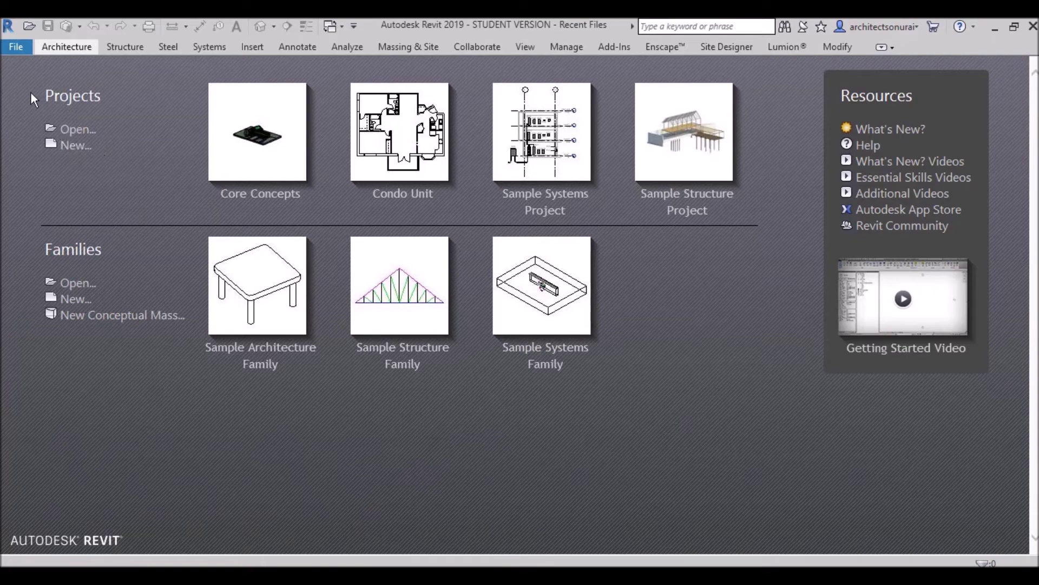
left_click(15, 48)
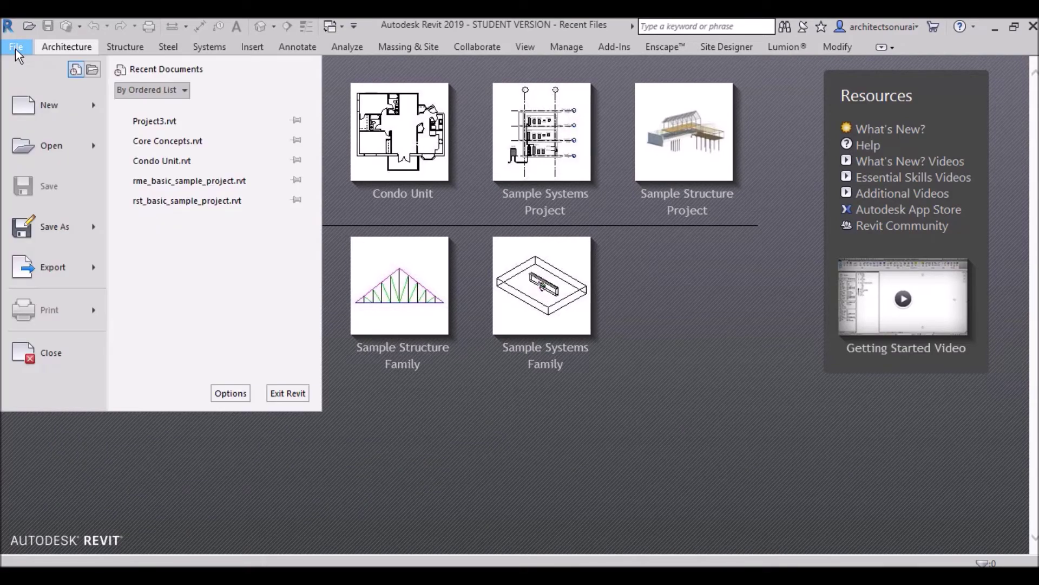
left_click(230, 391)
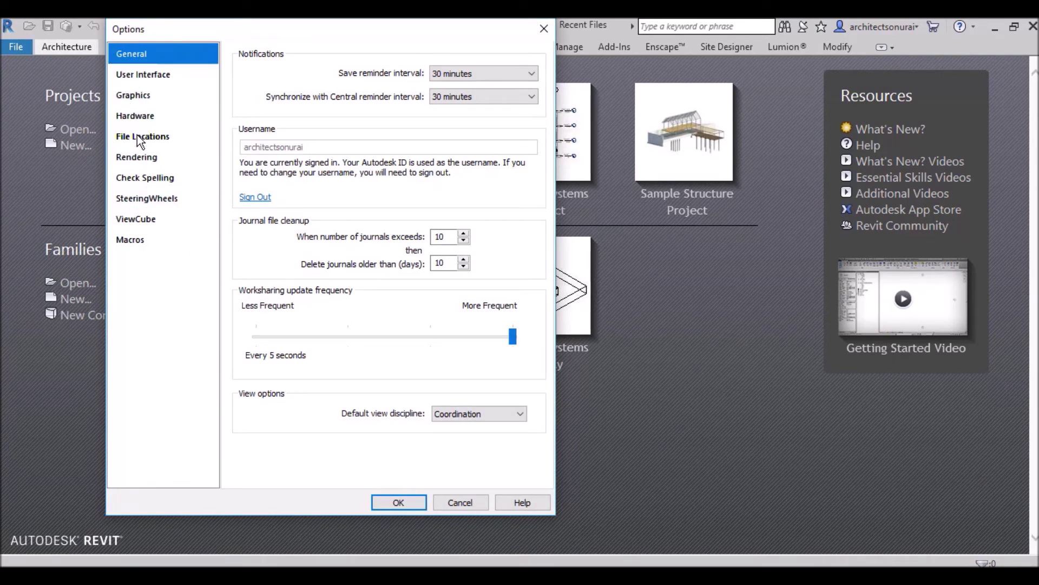
In File Locations, delete the Construction, Architectural and Structural template entries, keeping Mechanical Template.
left_click(138, 136)
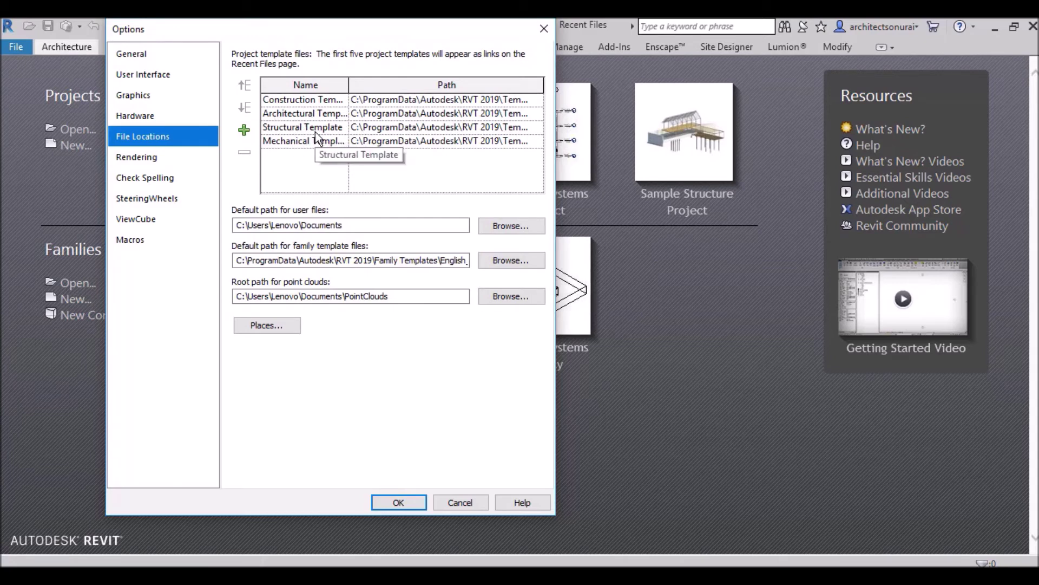
left_click(307, 99)
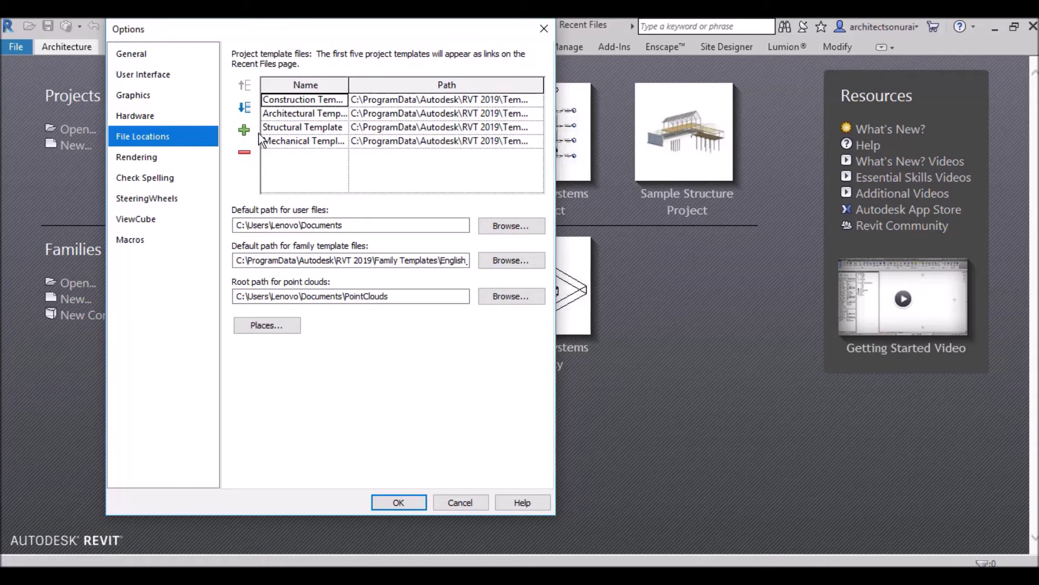
left_click(243, 153)
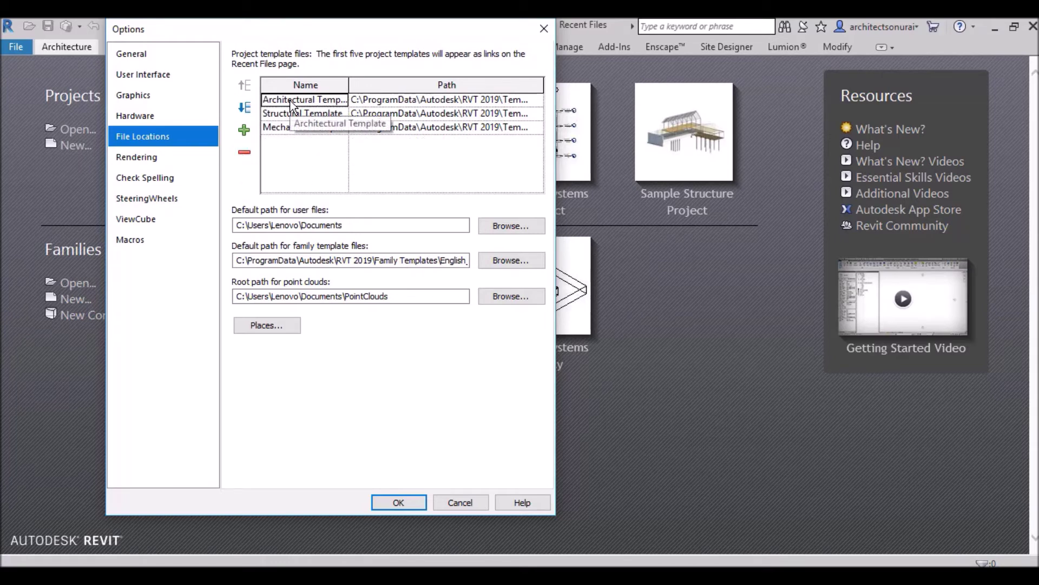
left_click(244, 152)
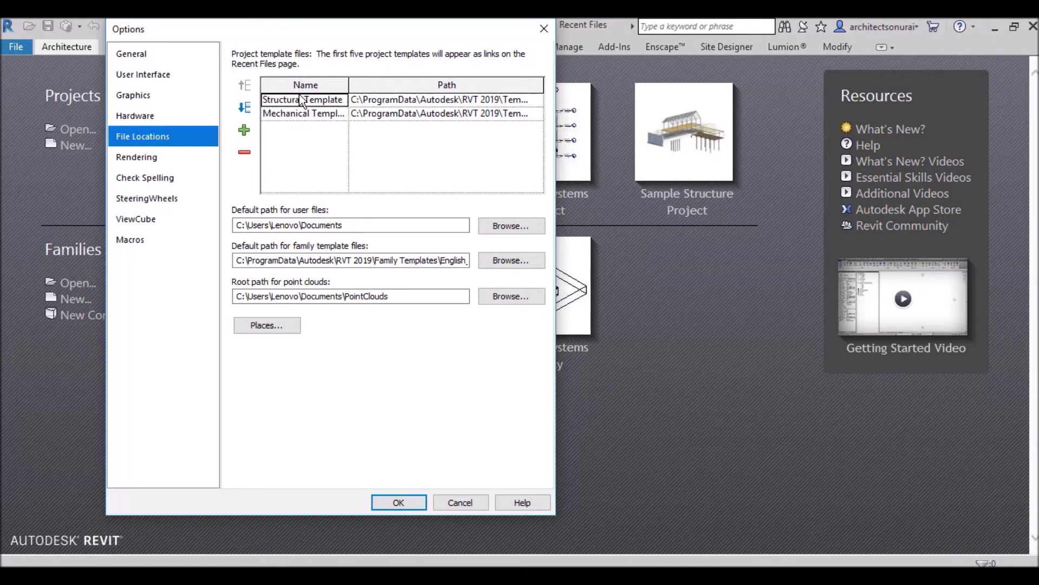
left_click(244, 152)
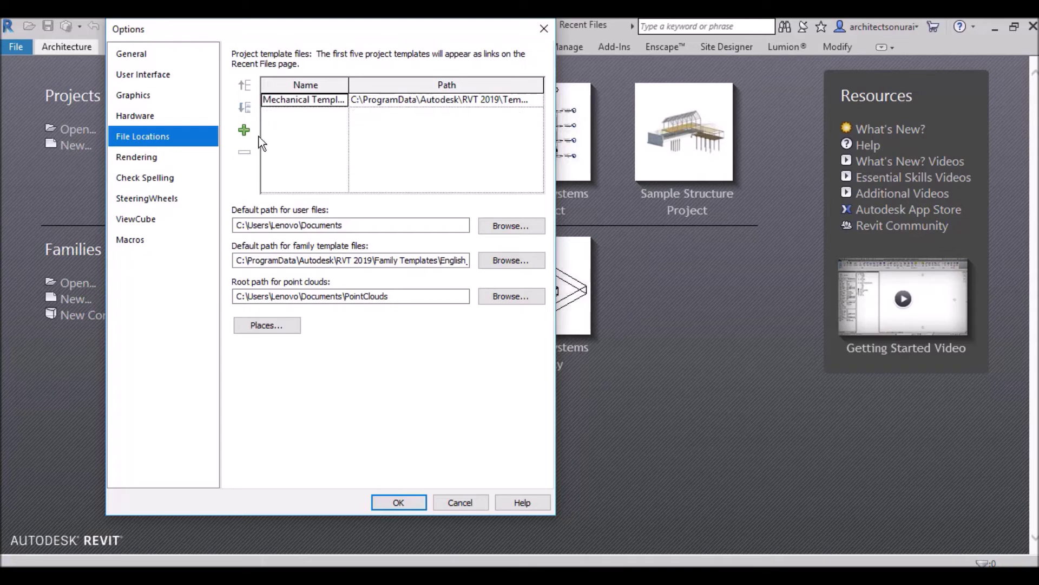
left_click(372, 105)
left_click(294, 102)
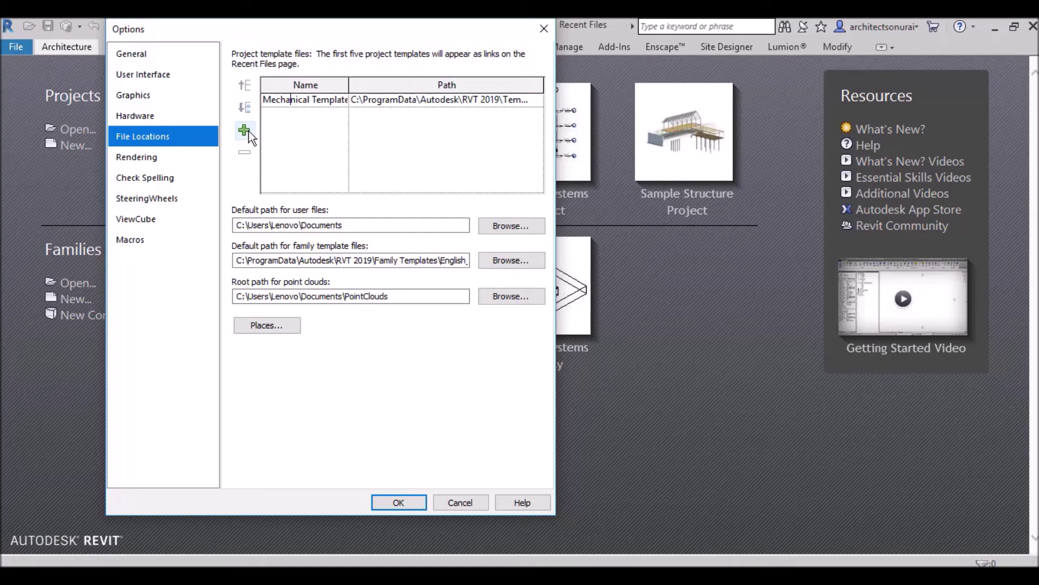
left_click(304, 136)
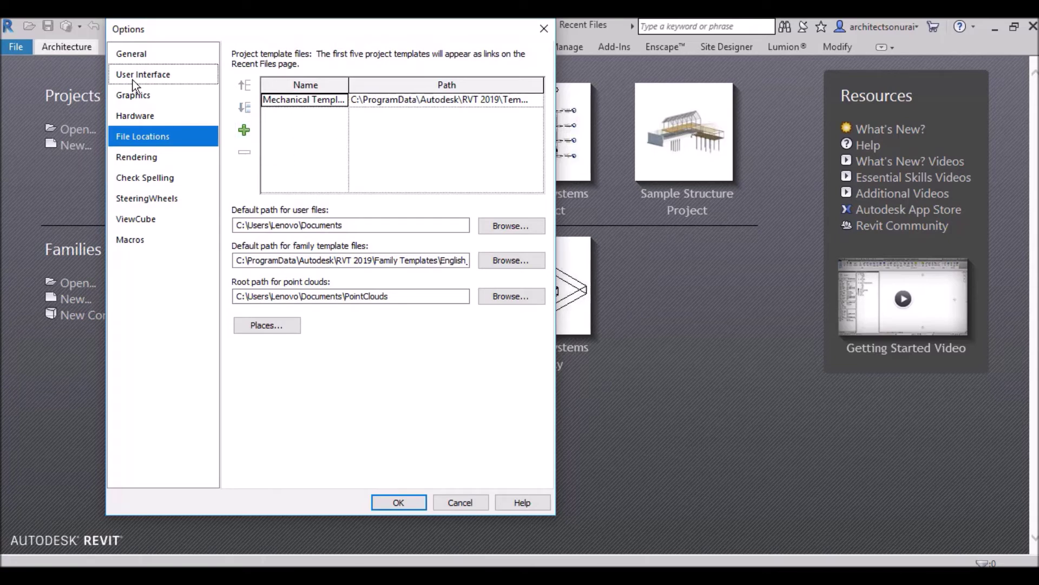
Start adding a project template and browse to C:\ProgramData.
left_click(245, 131)
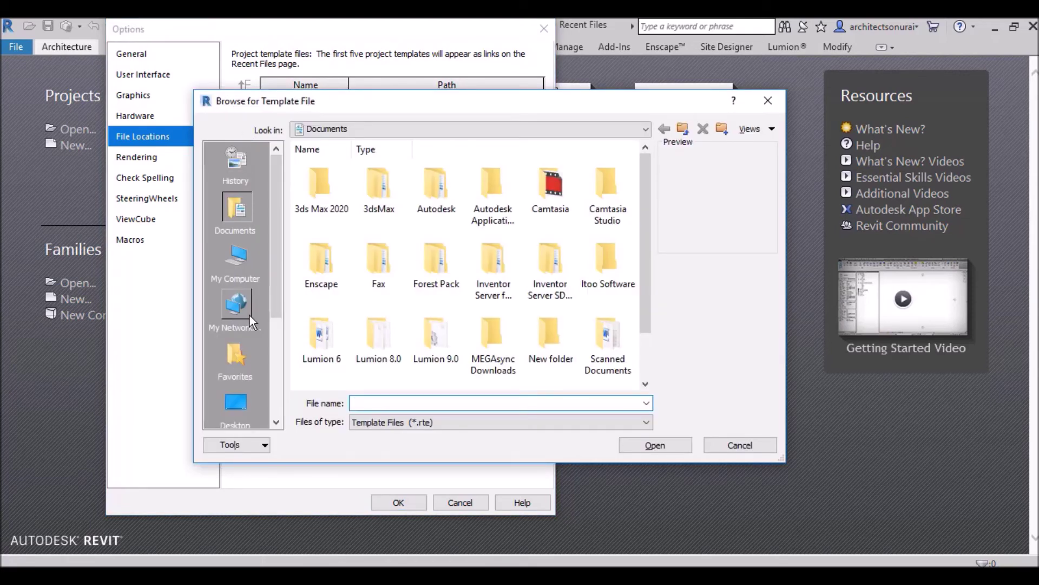
scroll(238, 368, "down", 3)
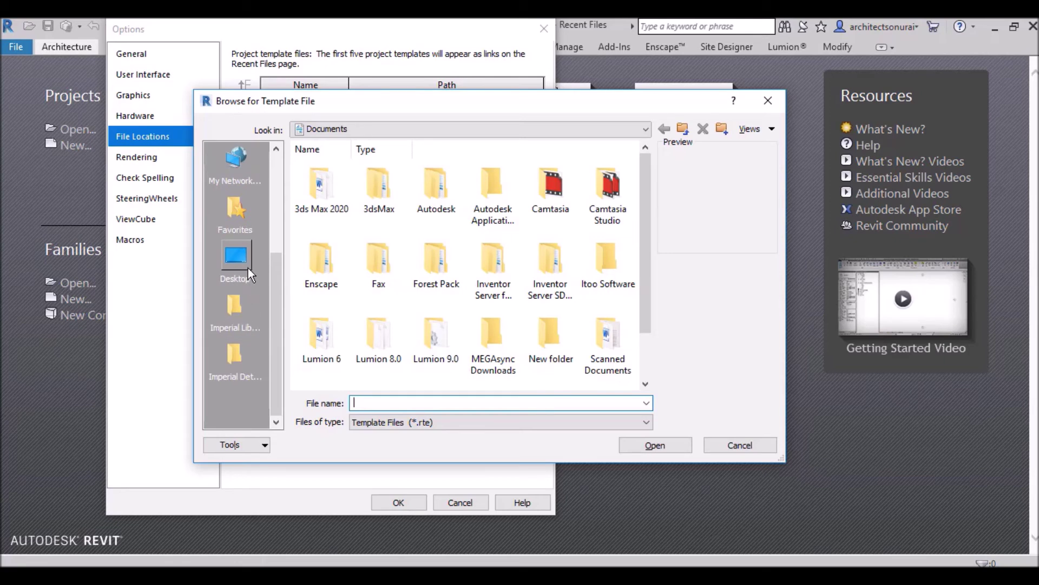
scroll(248, 268, "up", 3)
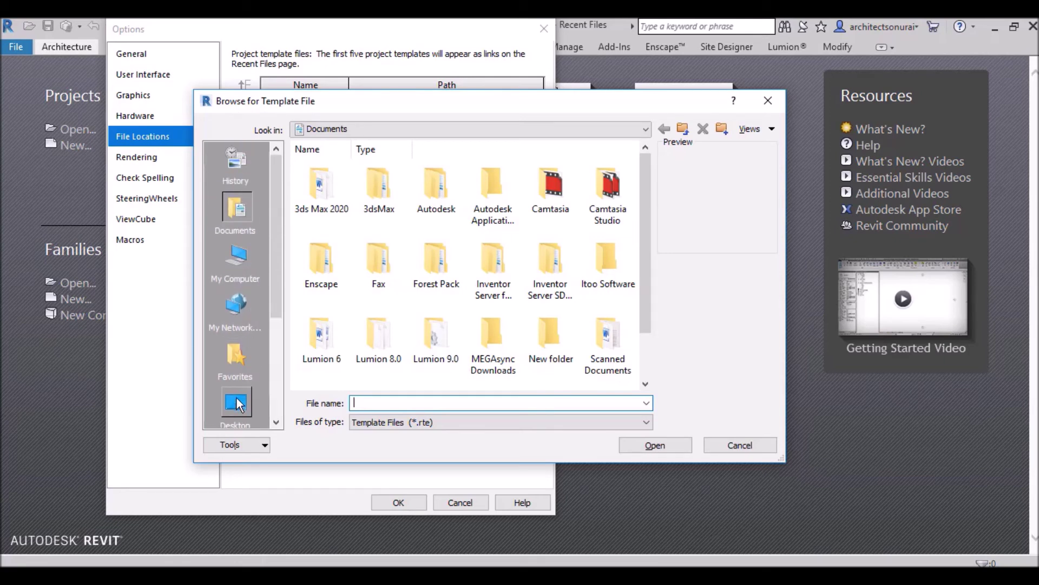
left_click(249, 256)
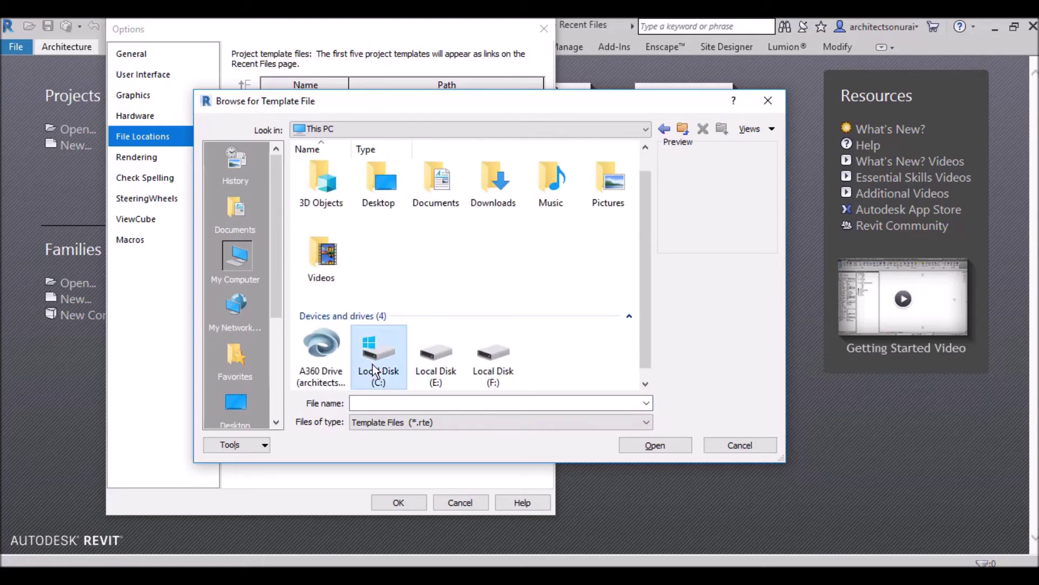
double_click(373, 365)
scroll(385, 292, "down", 1)
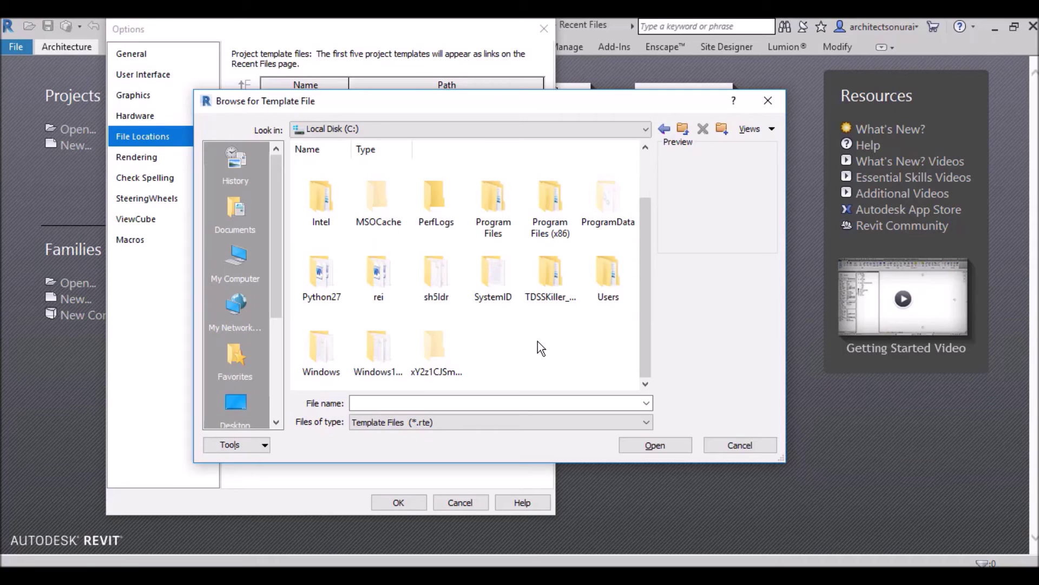
scroll(474, 292, "up", 1)
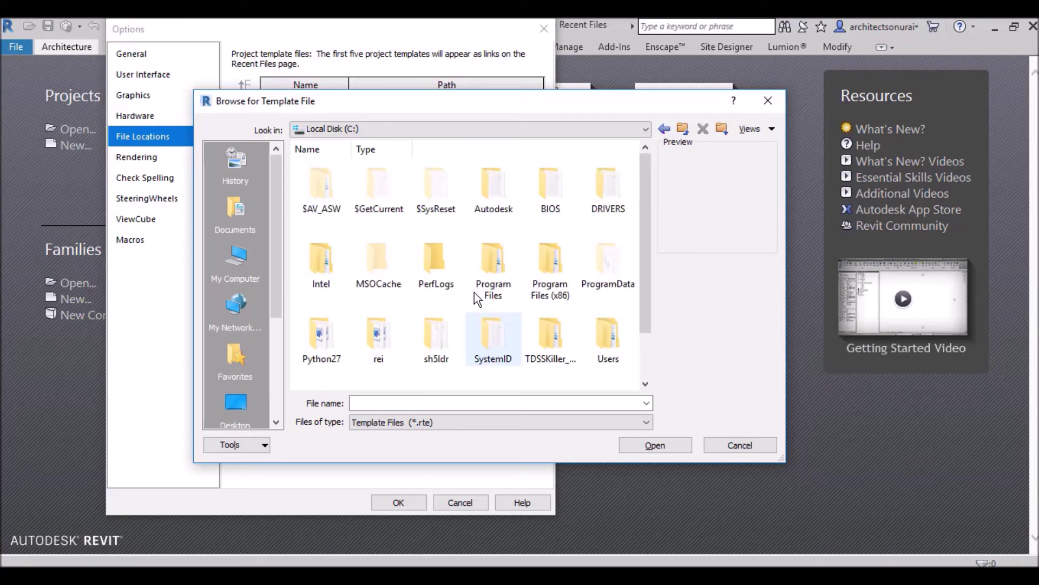
double_click(603, 281)
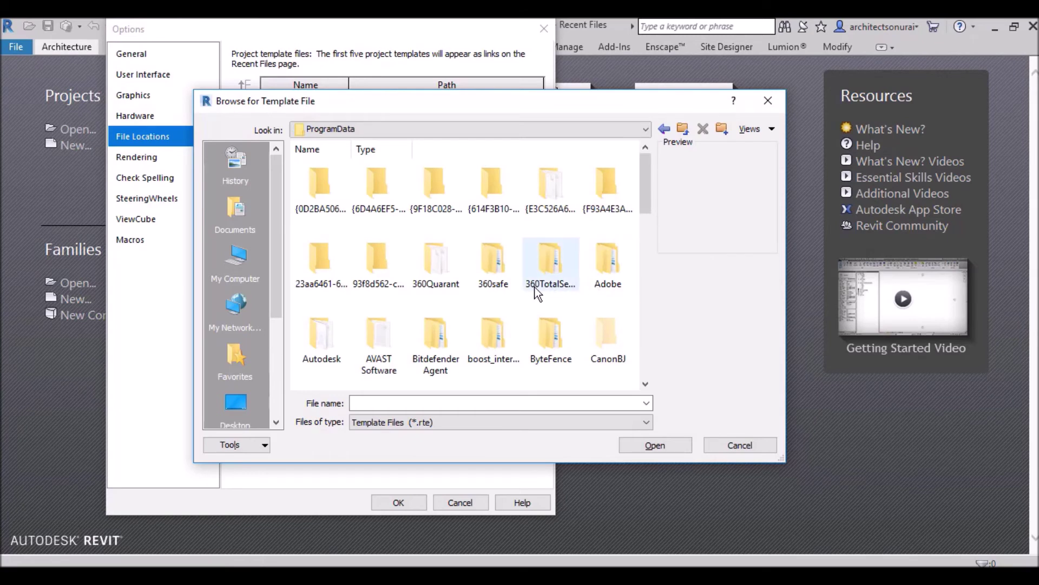
scroll(537, 294, "down", 5)
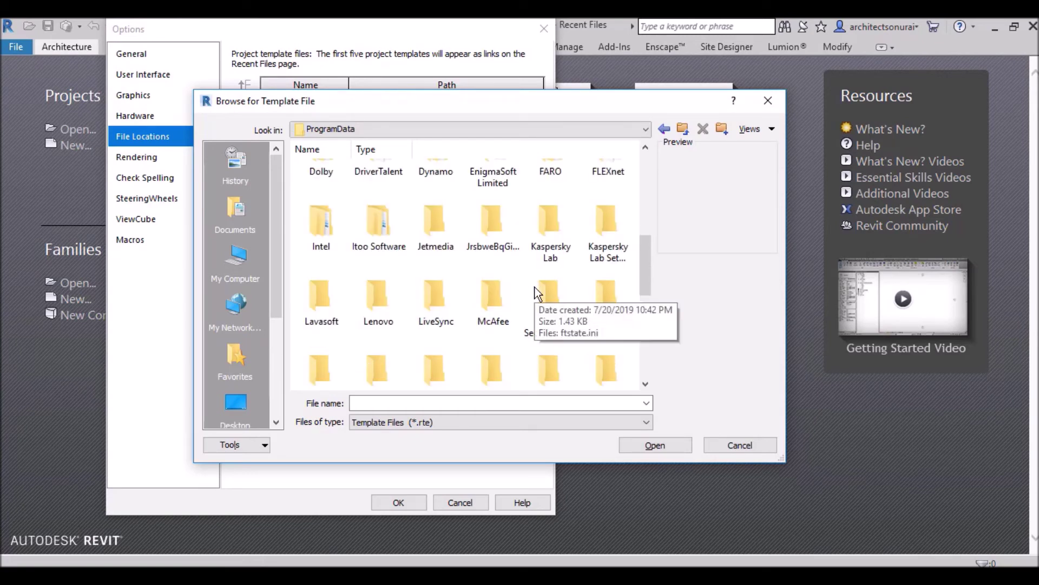
scroll(538, 294, "down", 3)
scroll(537, 294, "down", 2)
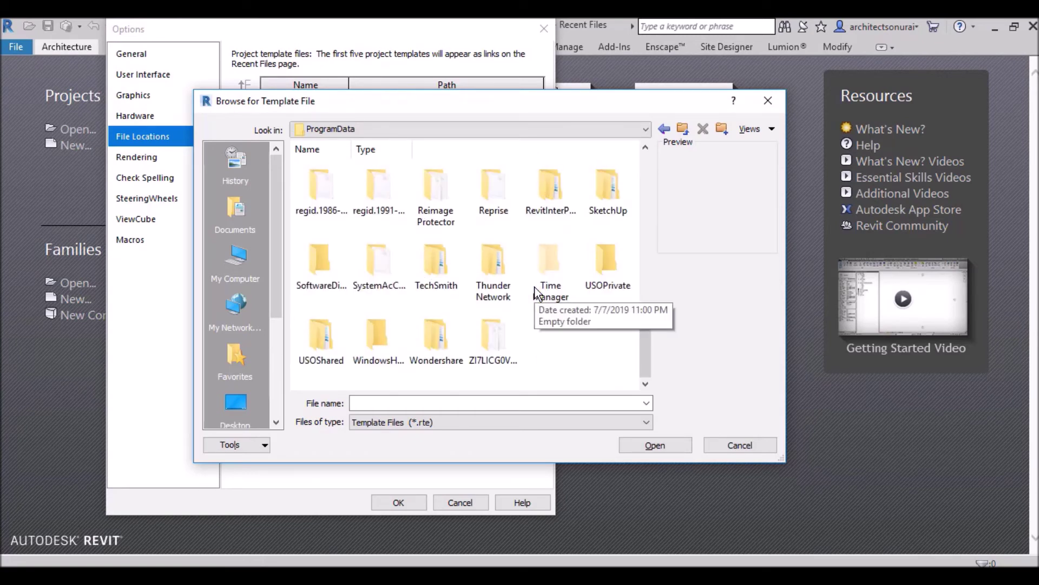
scroll(498, 290, "up", 10)
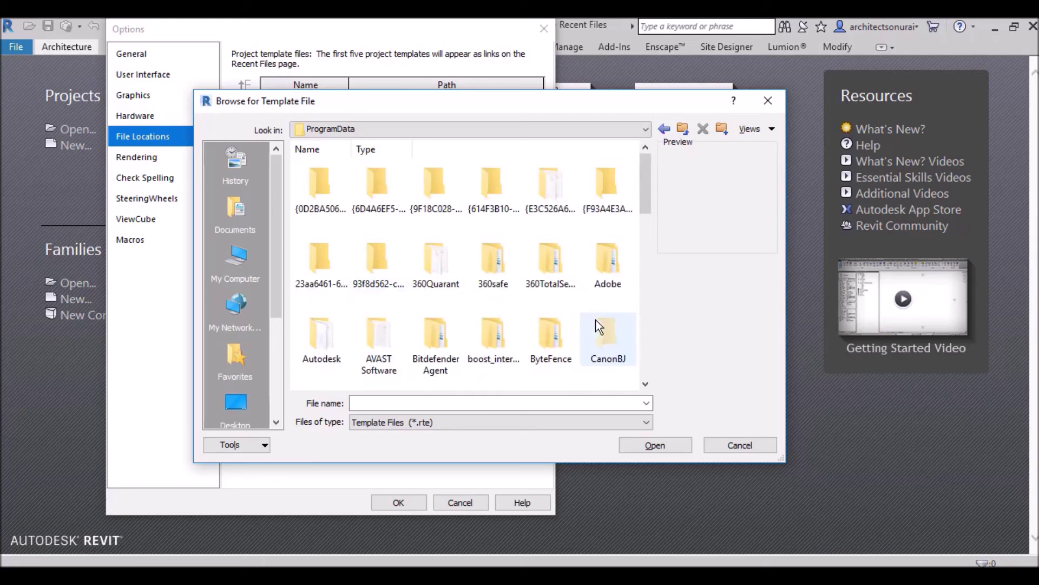
Add Construction-Default.rte from Autodesk\RVT 2019\Templates\US Imperial and confirm Options.
double_click(315, 349)
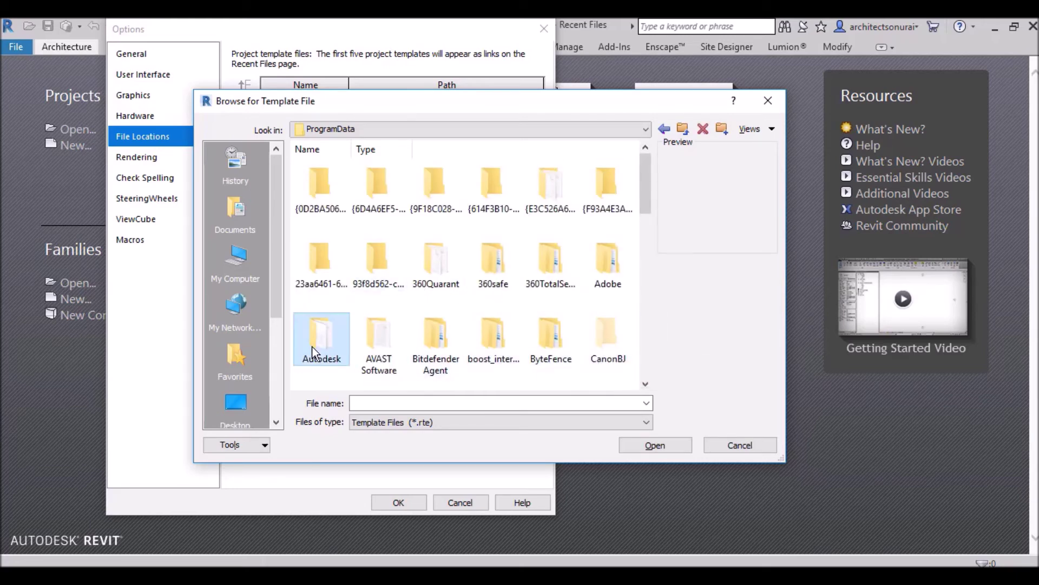
scroll(471, 295, "down", 5)
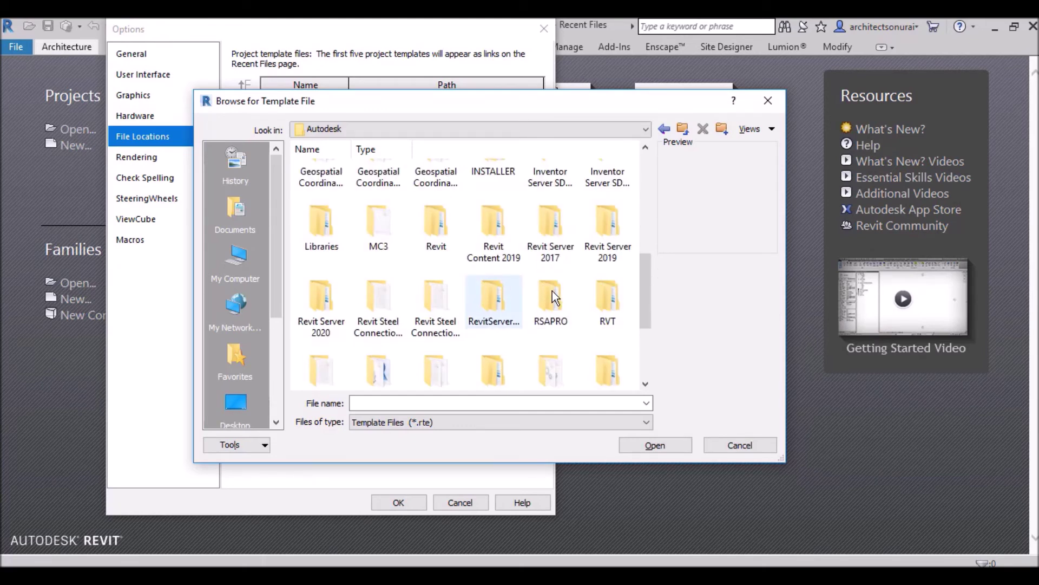
scroll(523, 316, "down", 3)
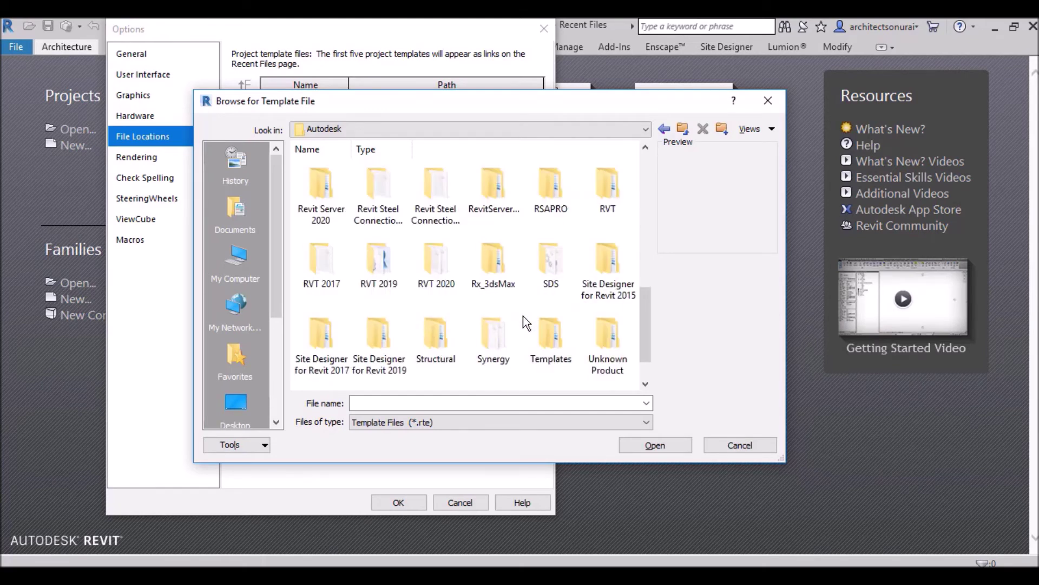
double_click(385, 275)
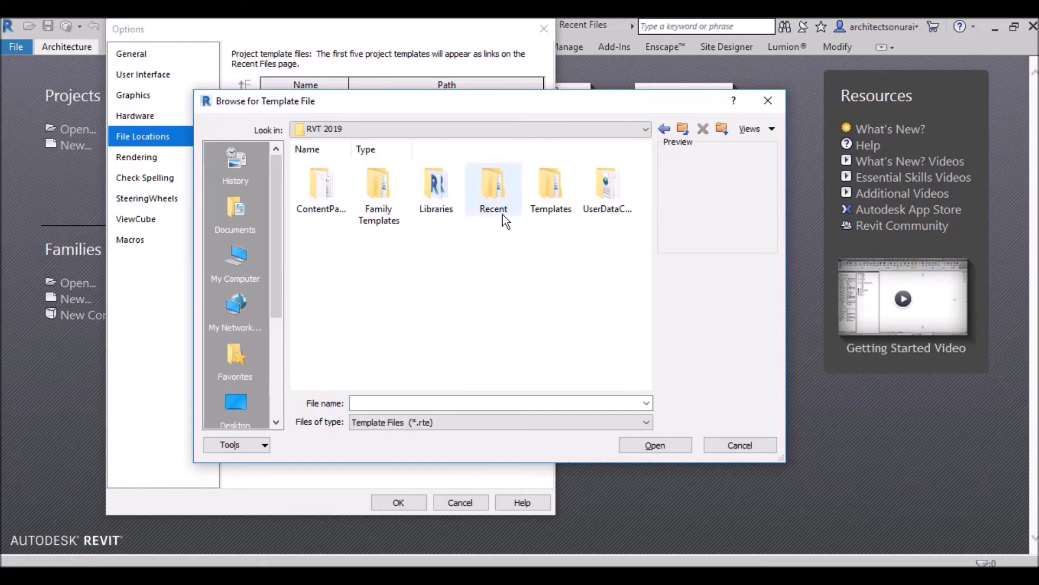
double_click(561, 212)
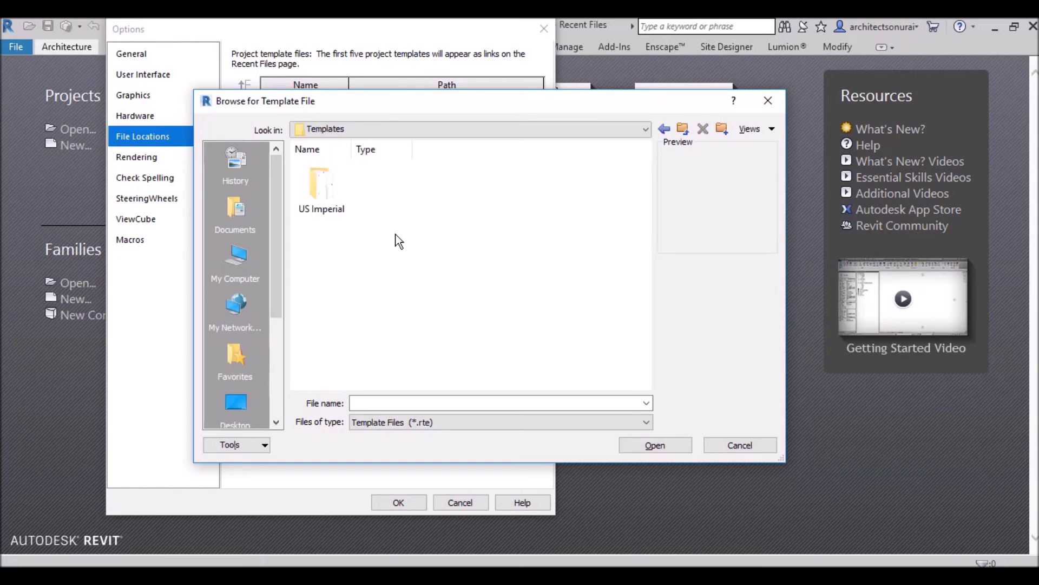
double_click(324, 206)
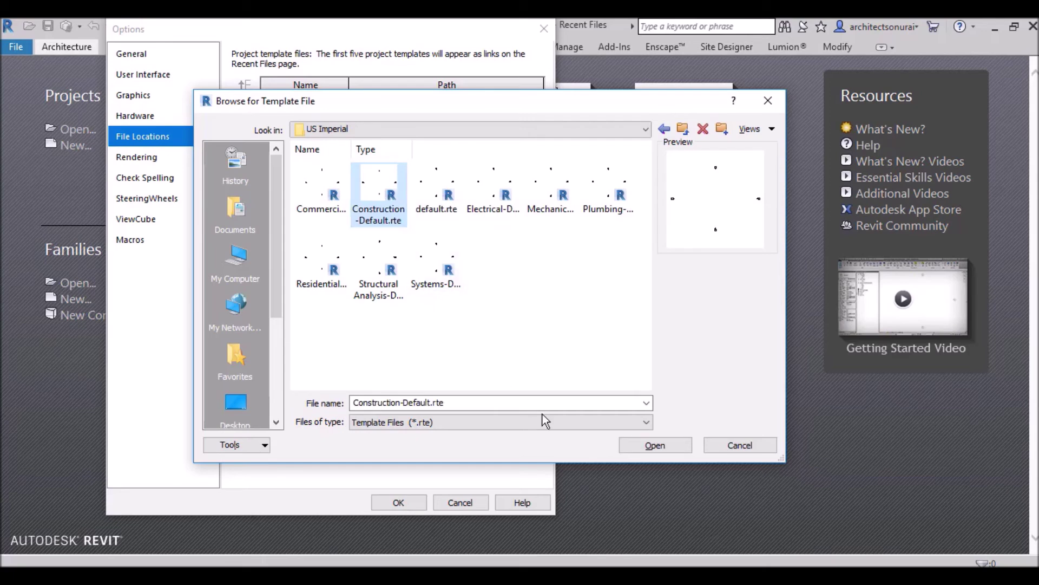
left_click(670, 449)
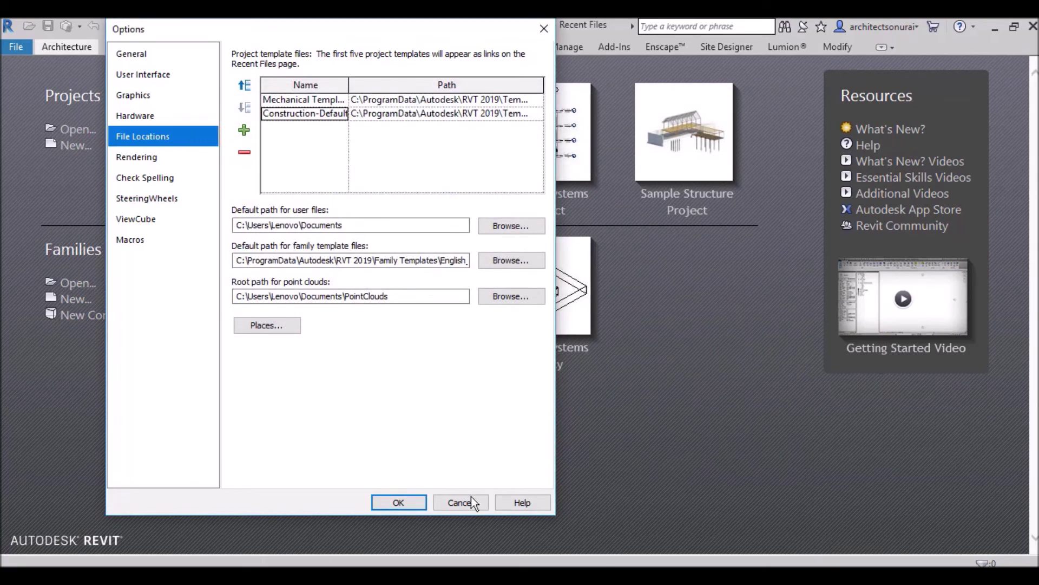
left_click(399, 504)
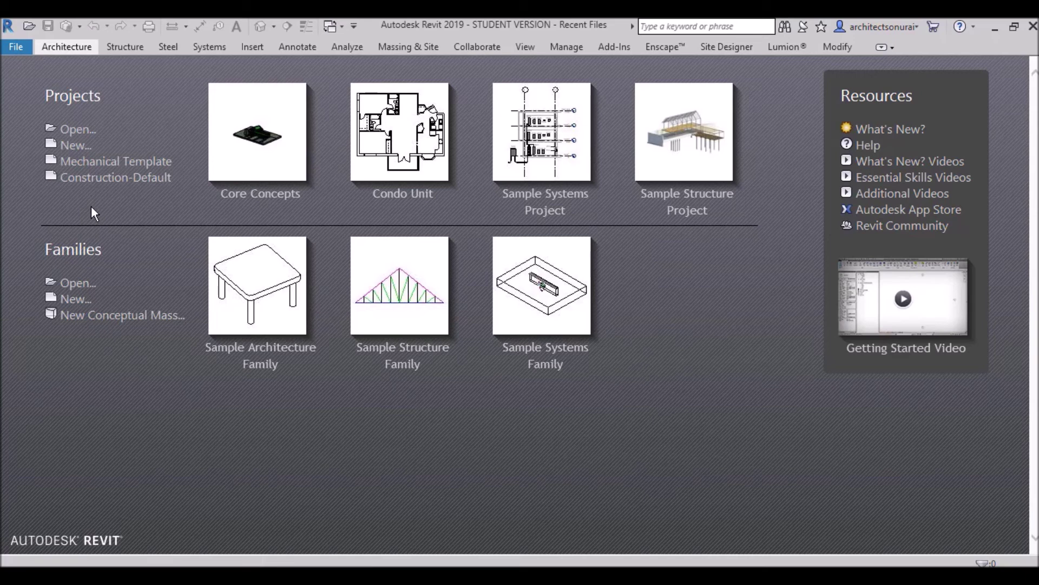
Reopen Options > File Locations and add the US Imperial default.rte as a project template.
left_click(21, 47)
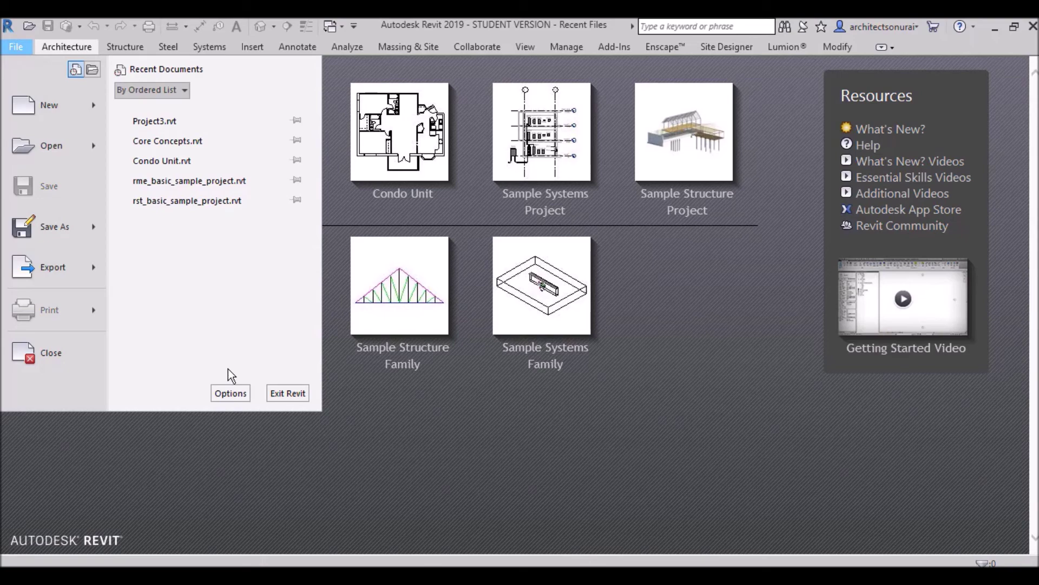
left_click(230, 393)
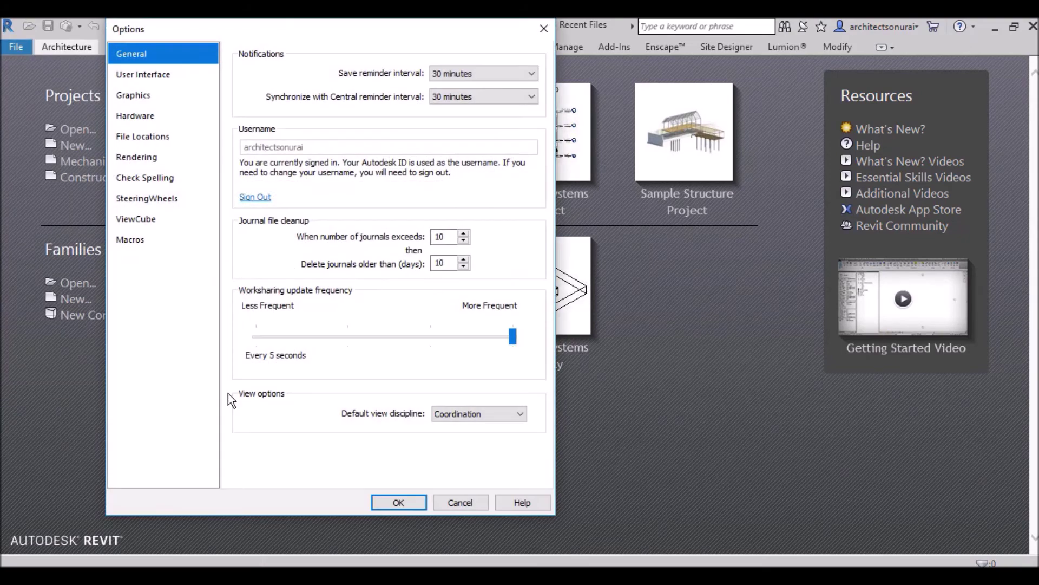
left_click(135, 140)
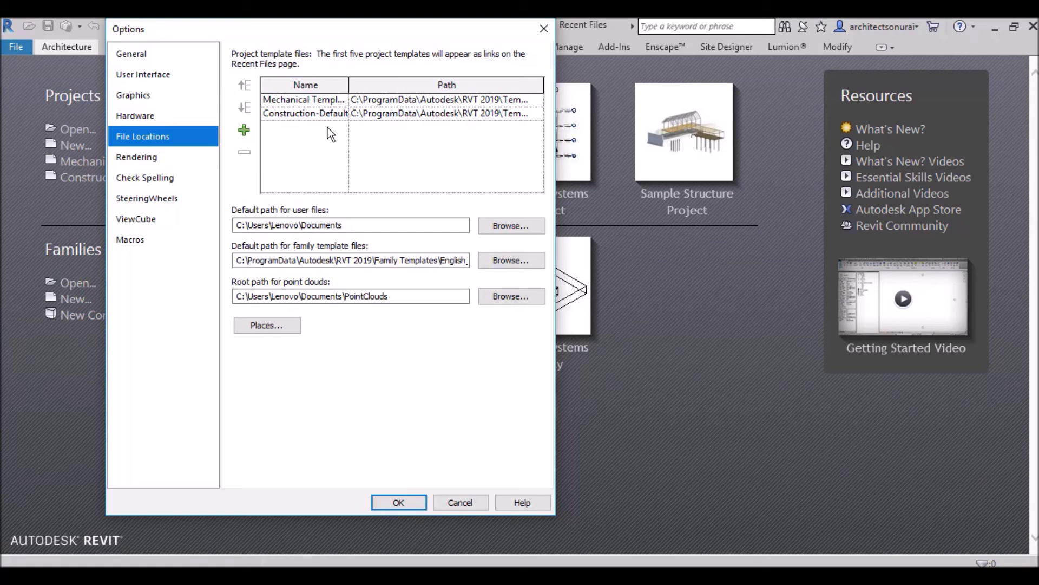
left_click(244, 131)
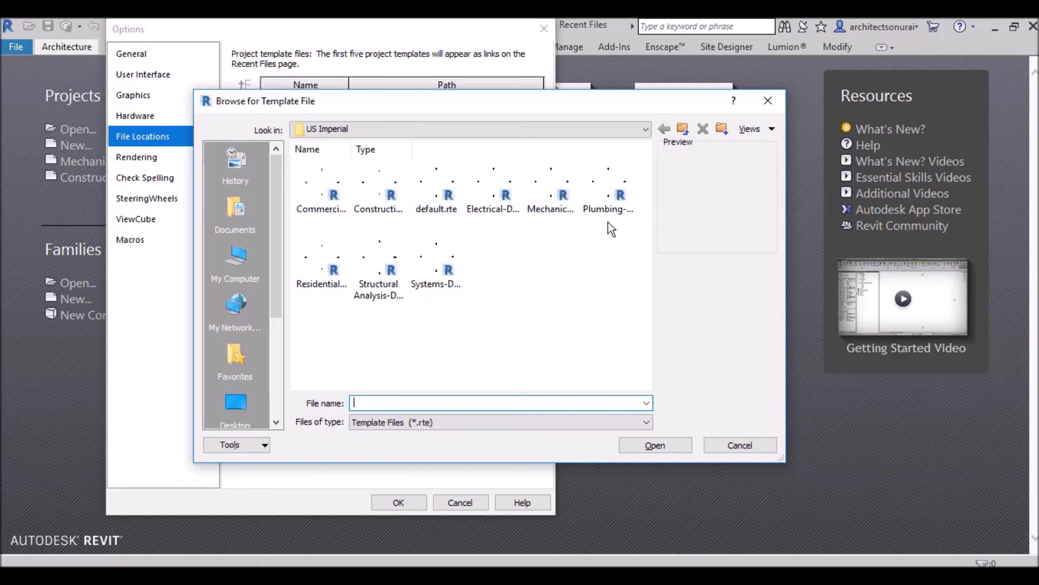
left_click(436, 195)
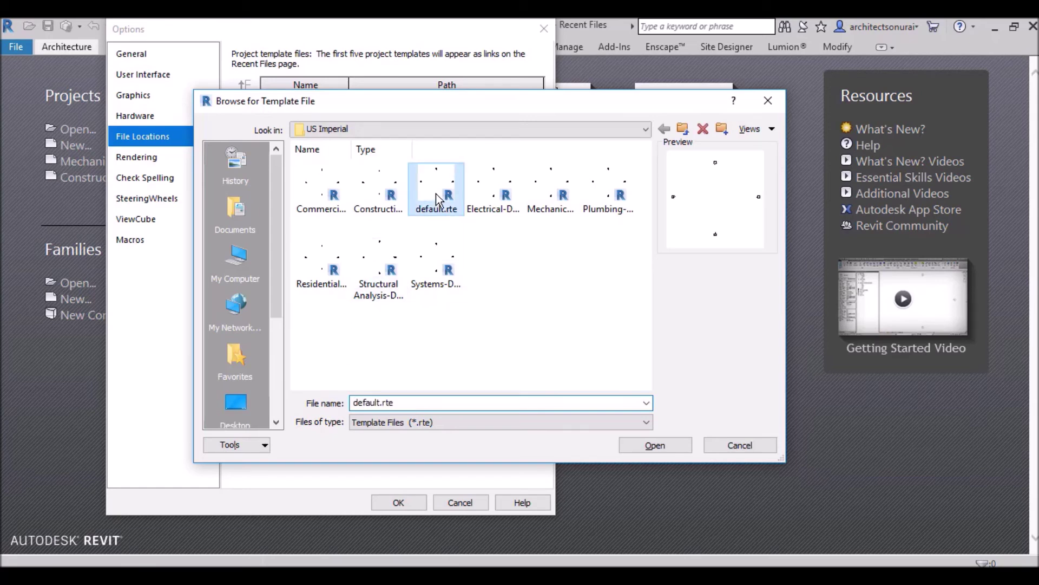
left_click(640, 448)
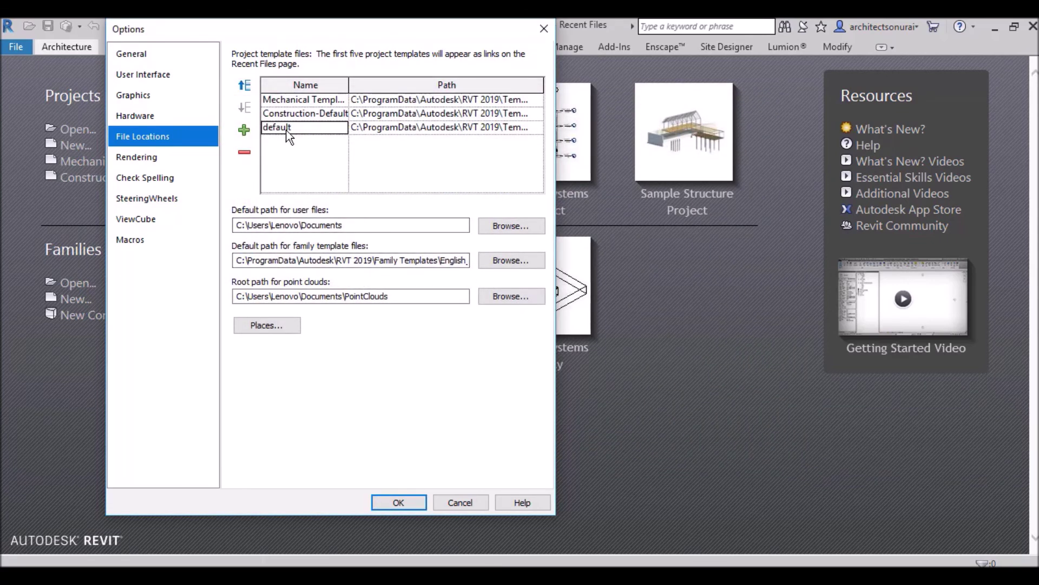
Rename the new default template entry to 'Architectural' and close Options with OK.
double_click(283, 130)
type("Arch")
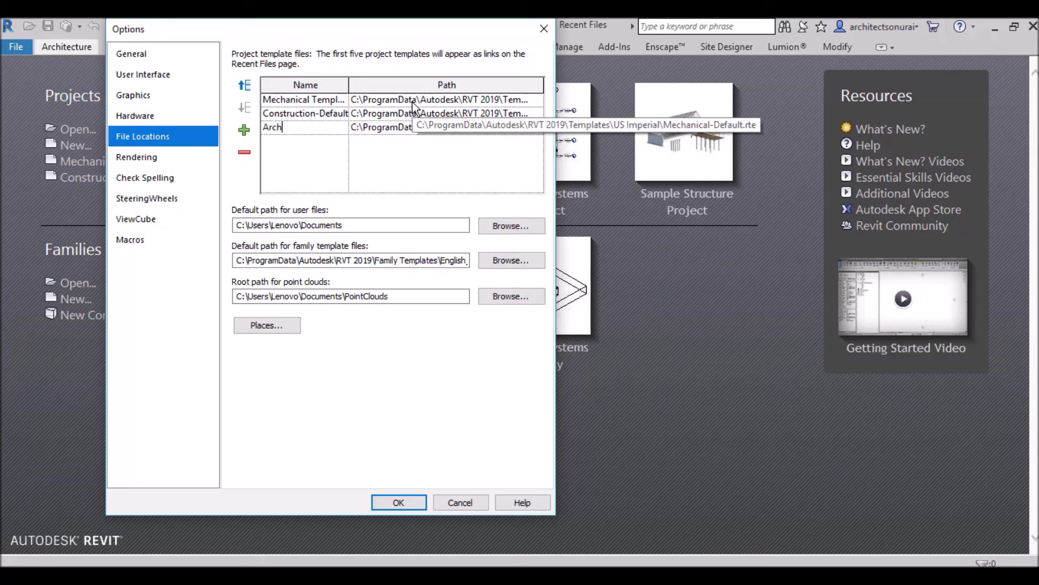
type("itectur")
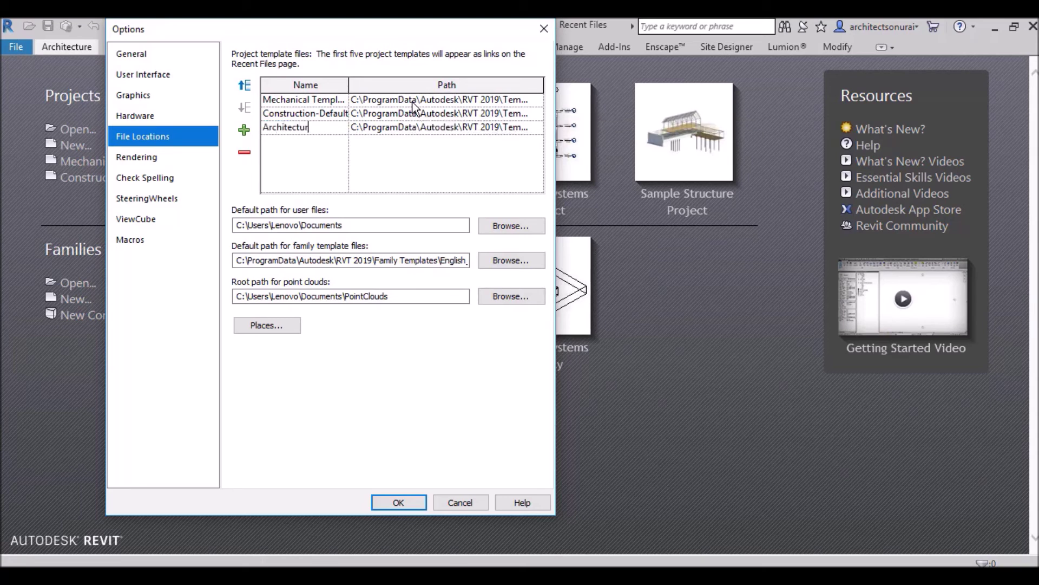
type("al")
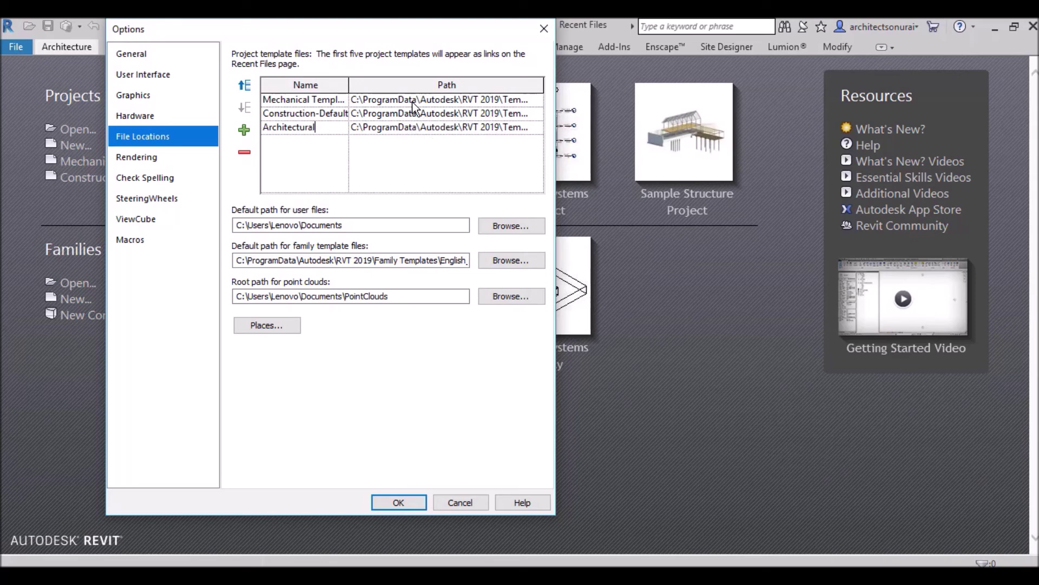
left_click(398, 502)
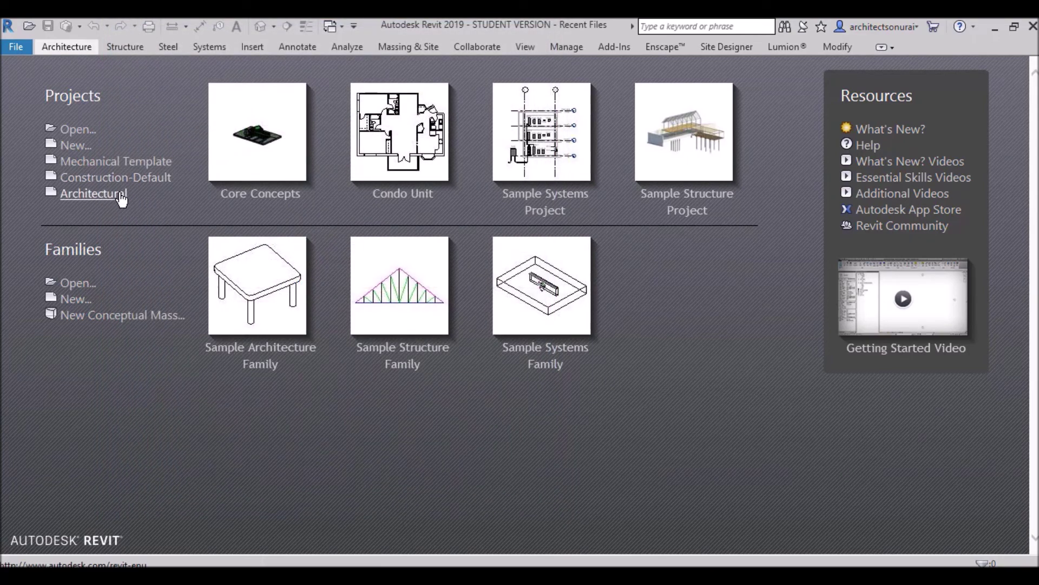
Add the Plumbing-Default, Structural Analysis-Default and Electrical-Default .rte templates under Options > File Locations.
left_click(16, 46)
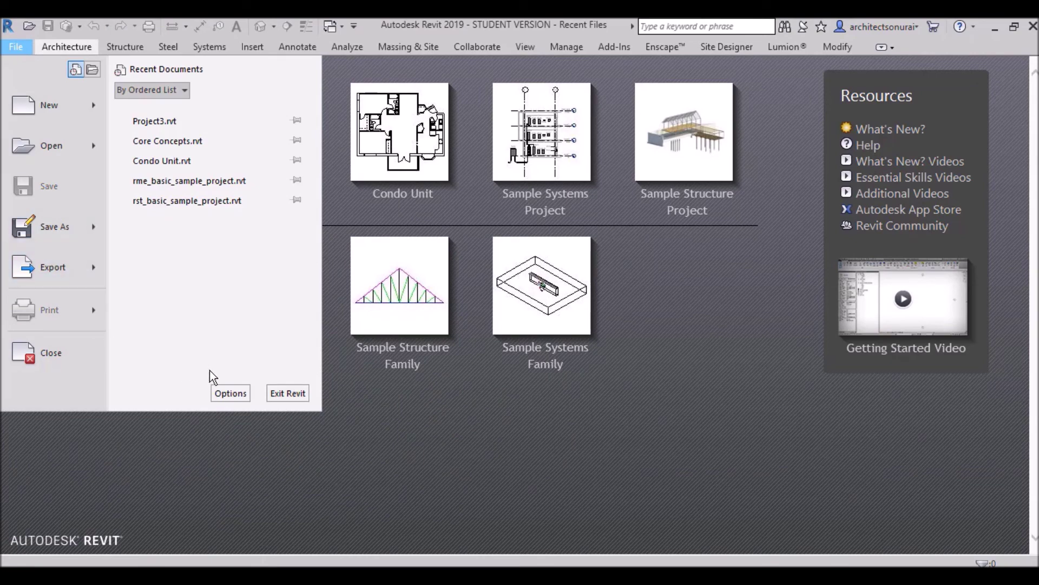
left_click(239, 393)
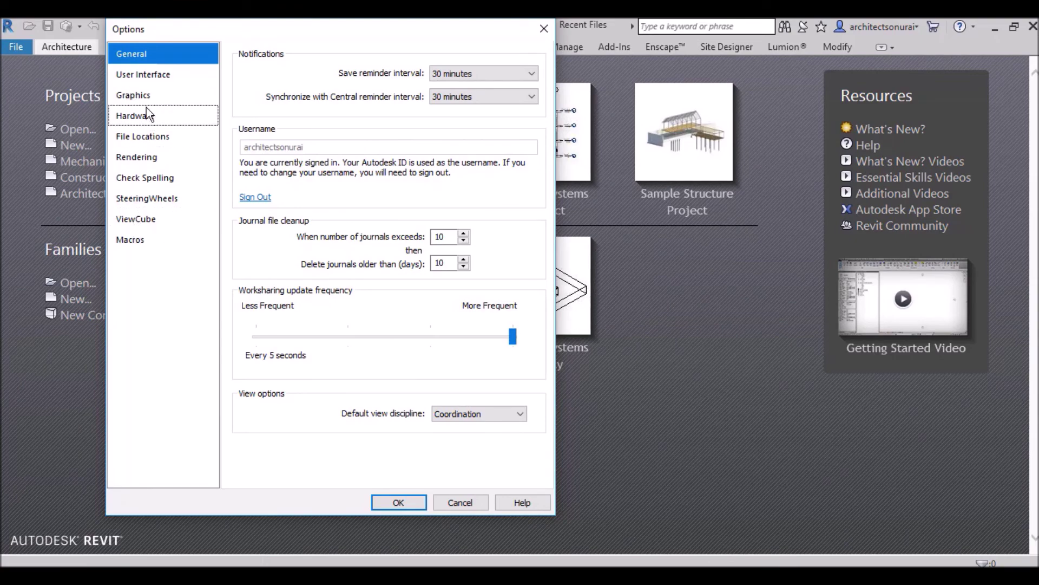
left_click(151, 139)
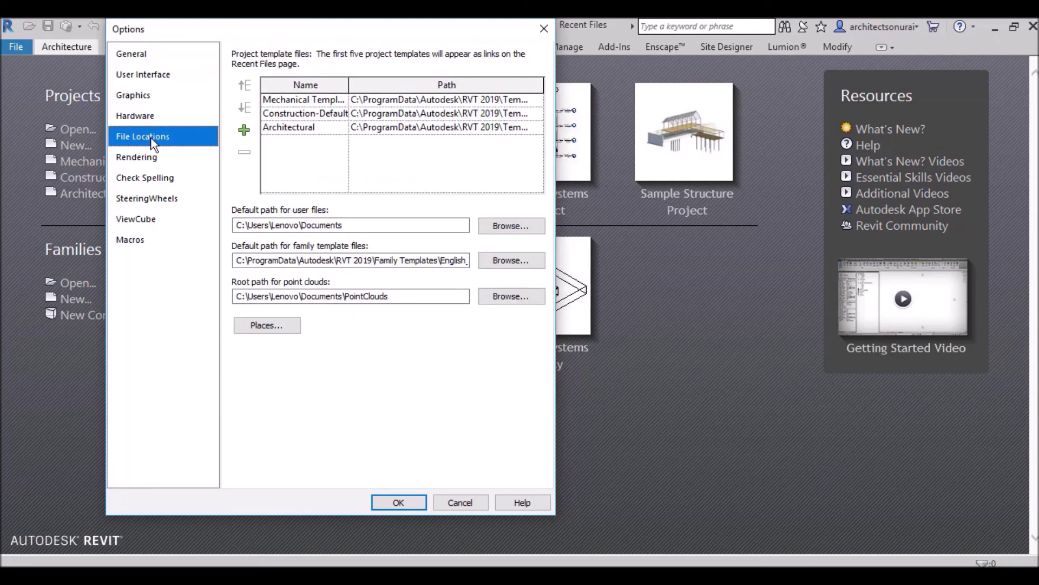
left_click(244, 130)
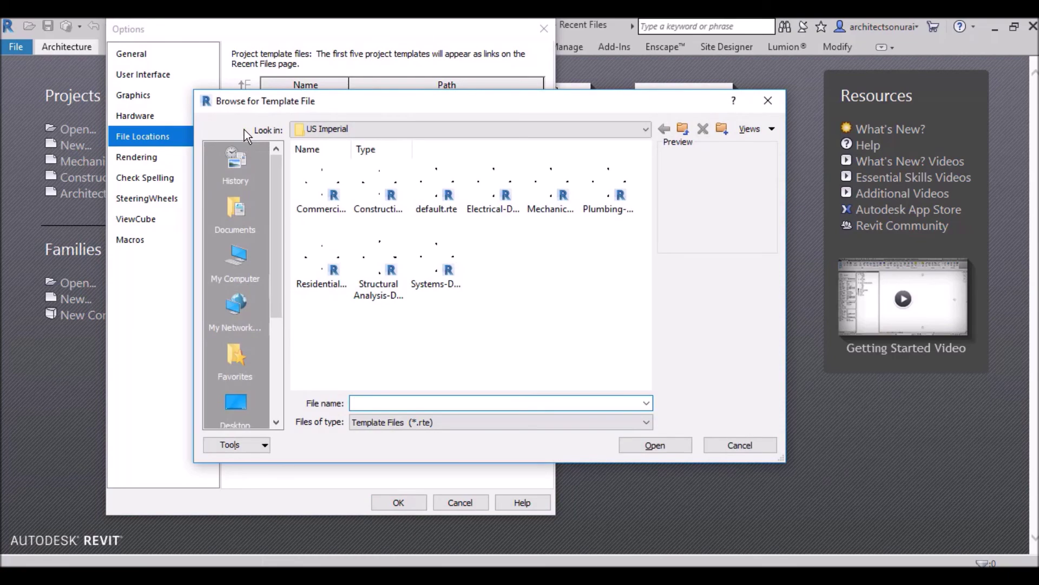
double_click(622, 202)
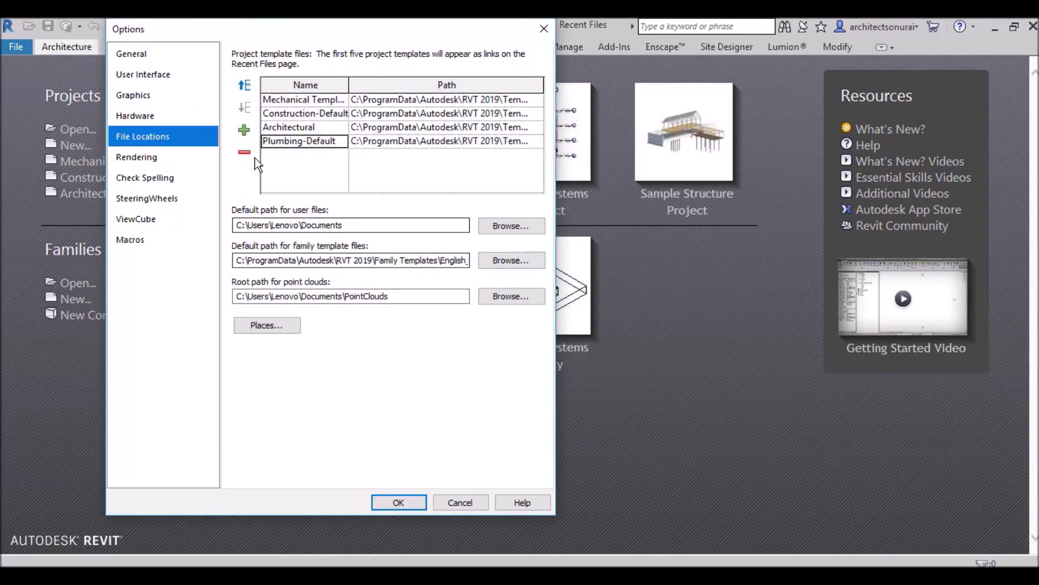
left_click(244, 130)
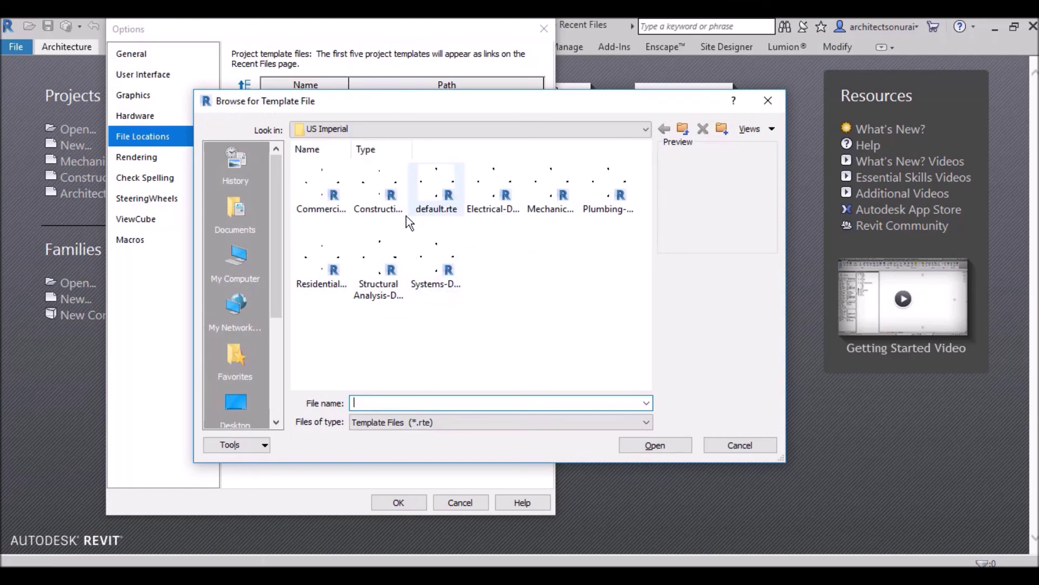
double_click(377, 282)
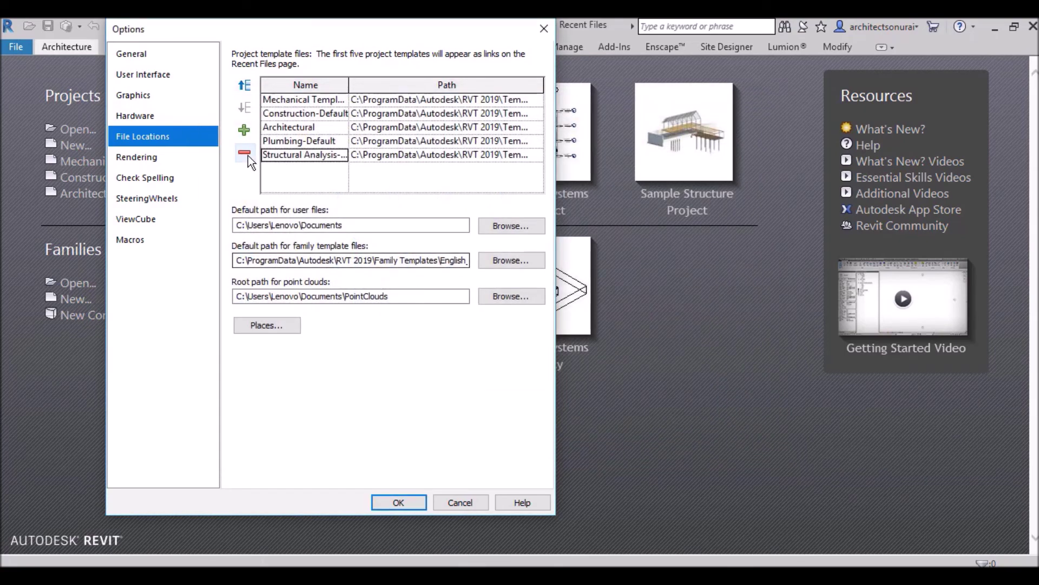
left_click(247, 132)
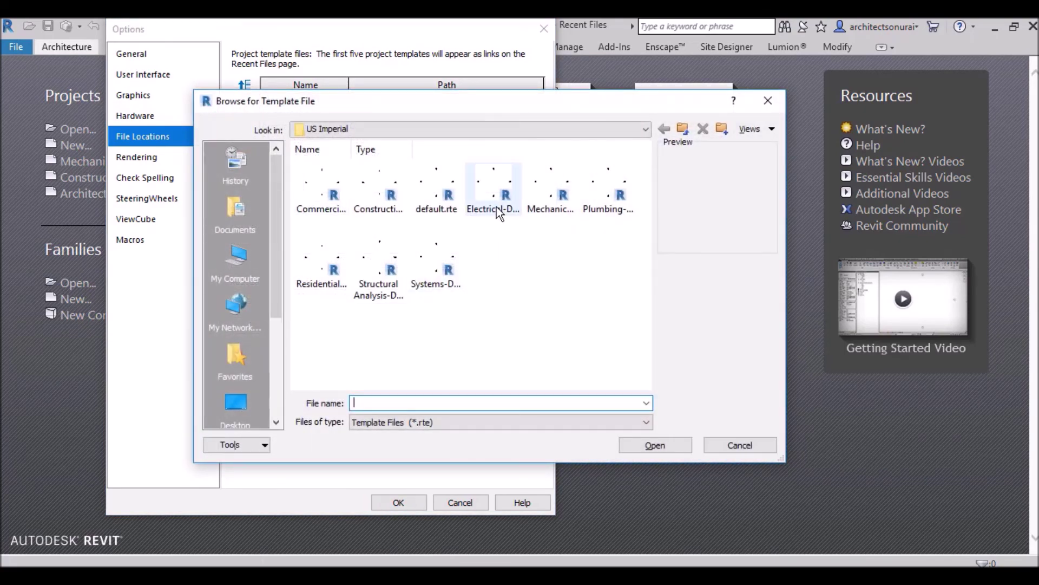
double_click(495, 207)
left_click(399, 502)
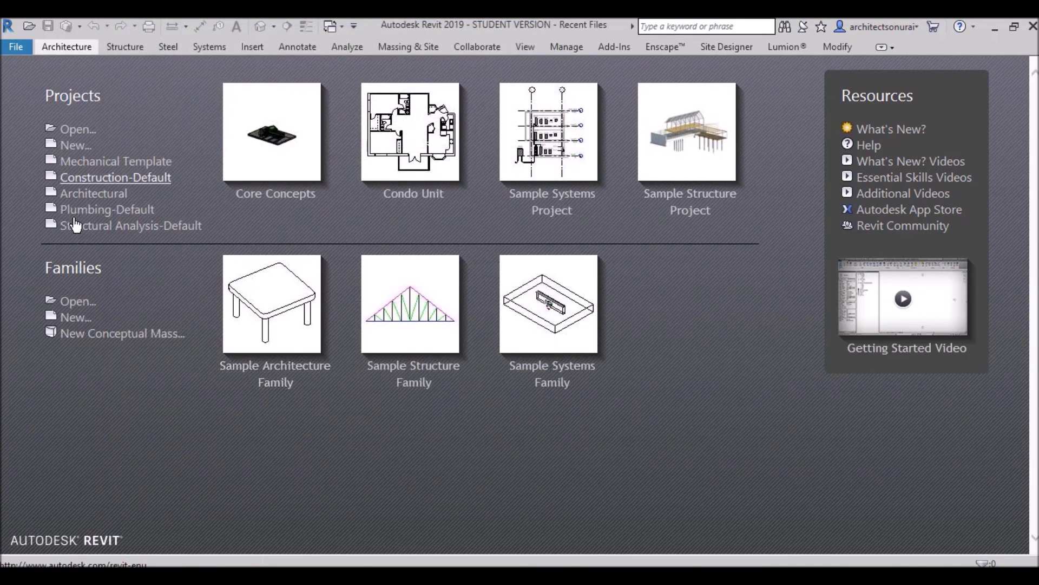
Create a new project using the Architectural template file.
left_click(74, 145)
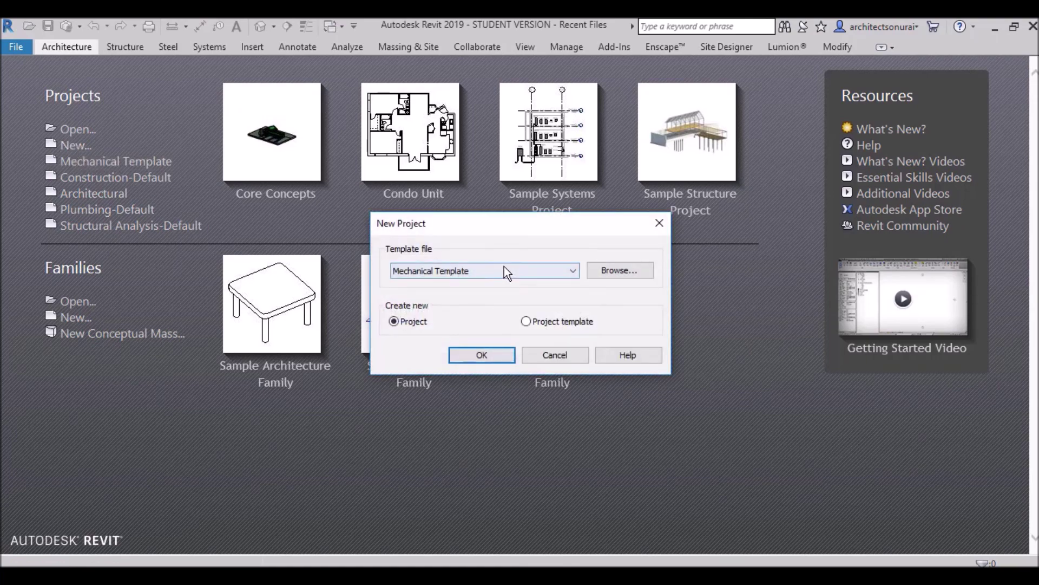
left_click(483, 274)
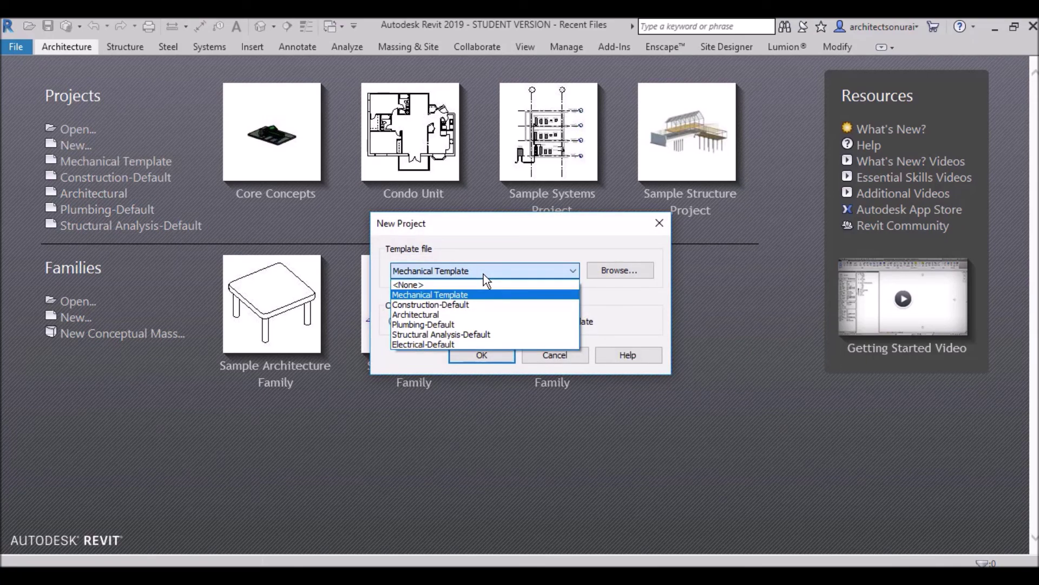
left_click(431, 315)
left_click(482, 356)
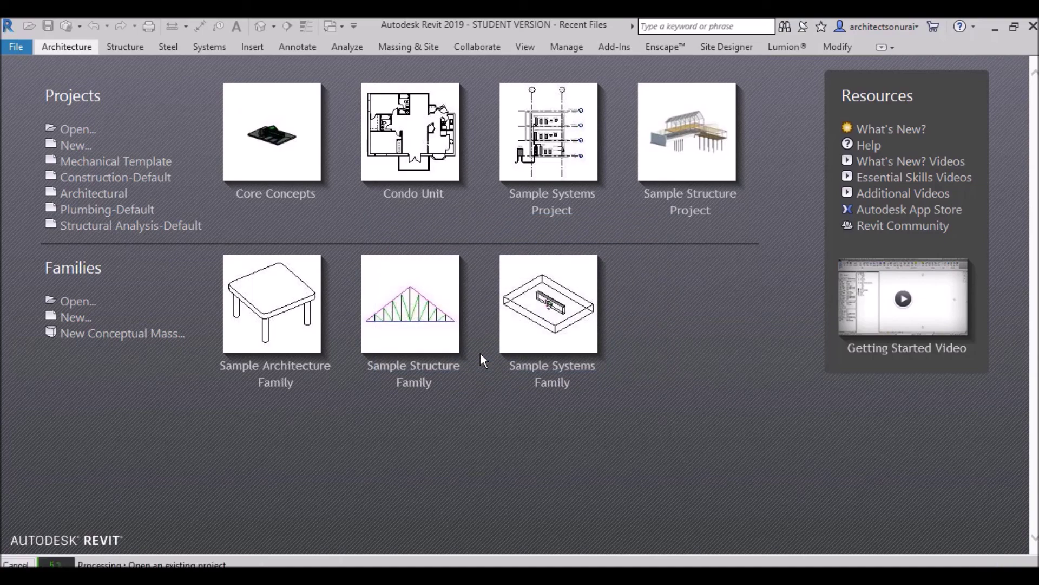